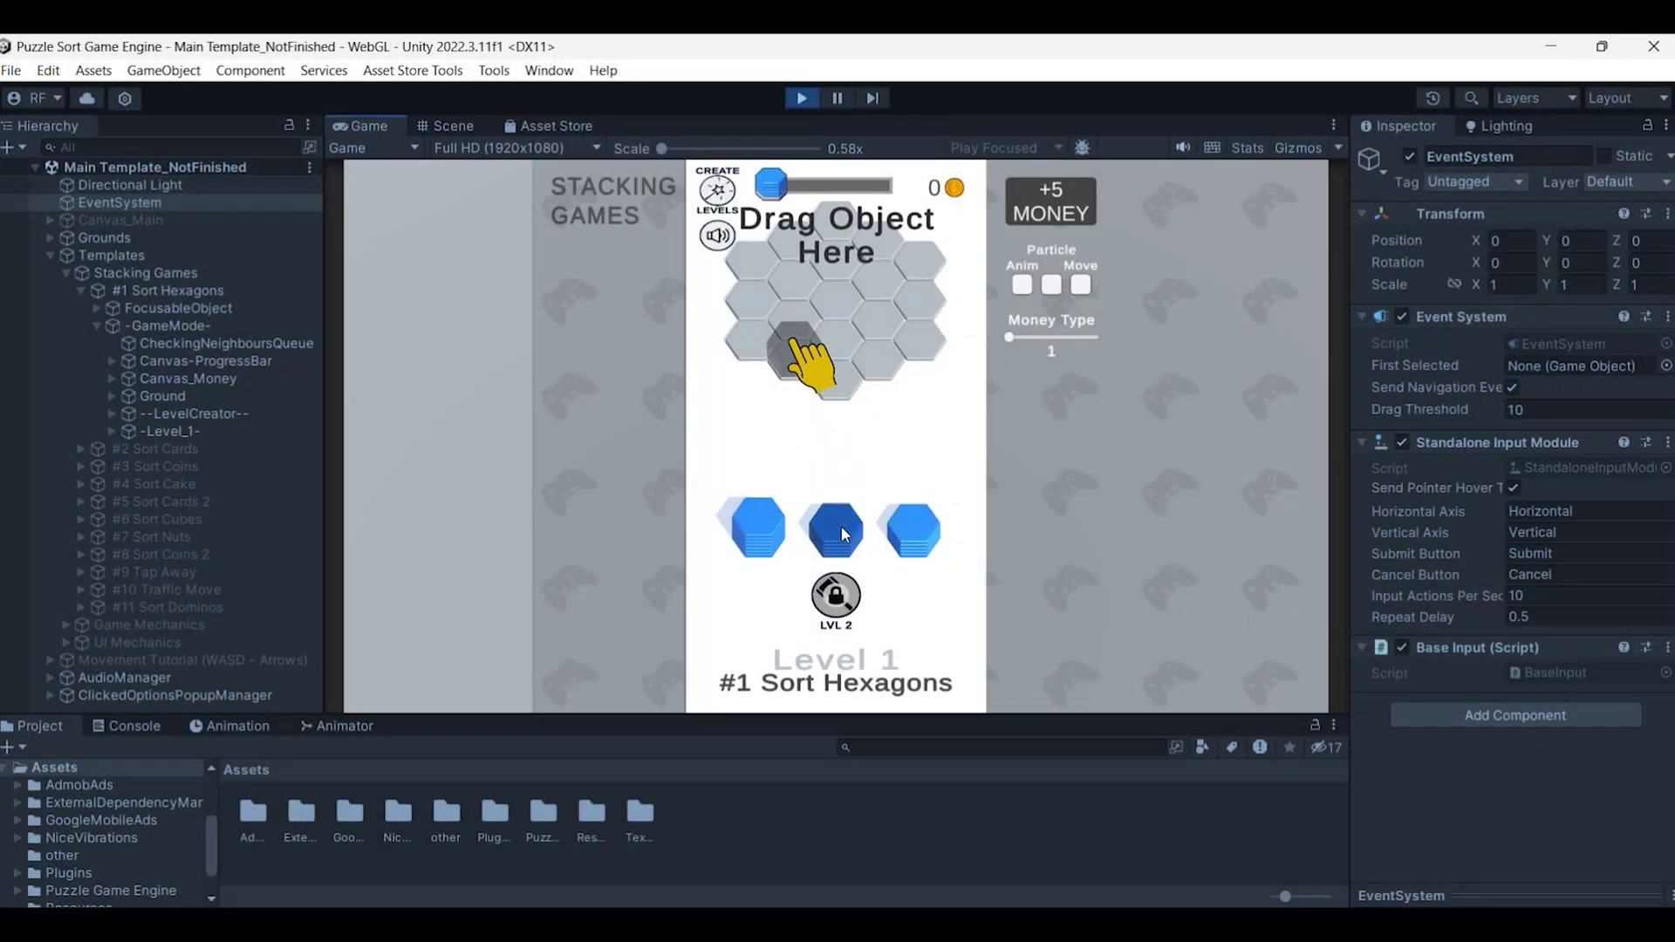
- Place the middle and right blue stacks on the Level 1 grid, then enter the level creator
left_click_drag(844, 533, 796, 399)
left_click_drag(912, 532, 852, 444)
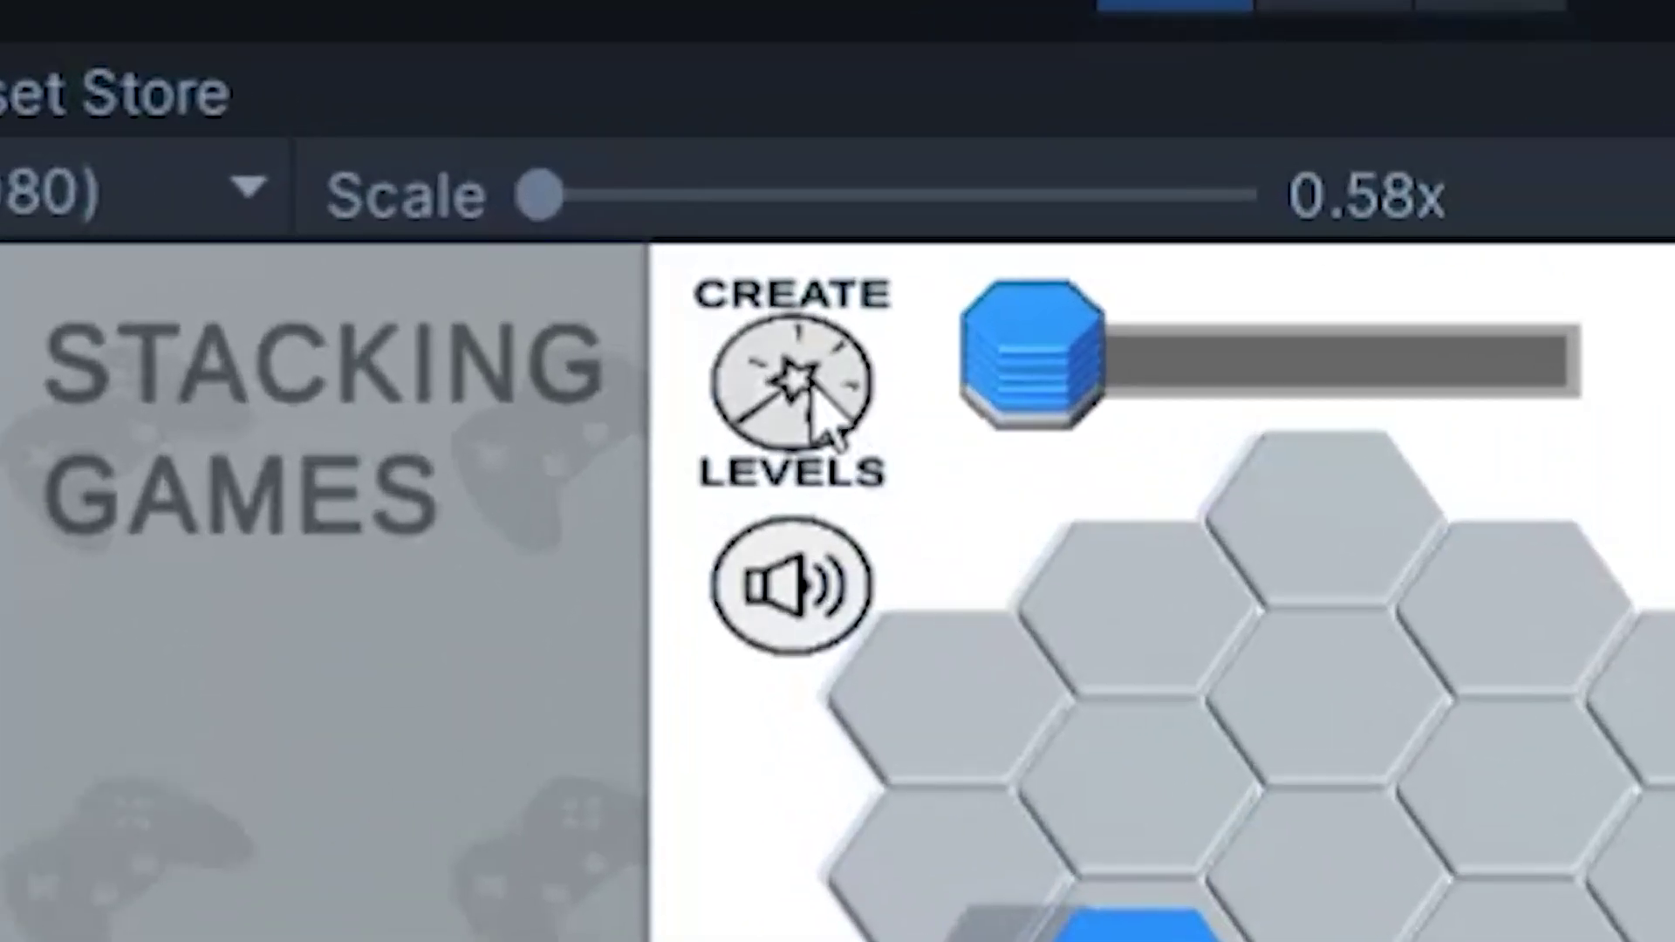
left_click(719, 190)
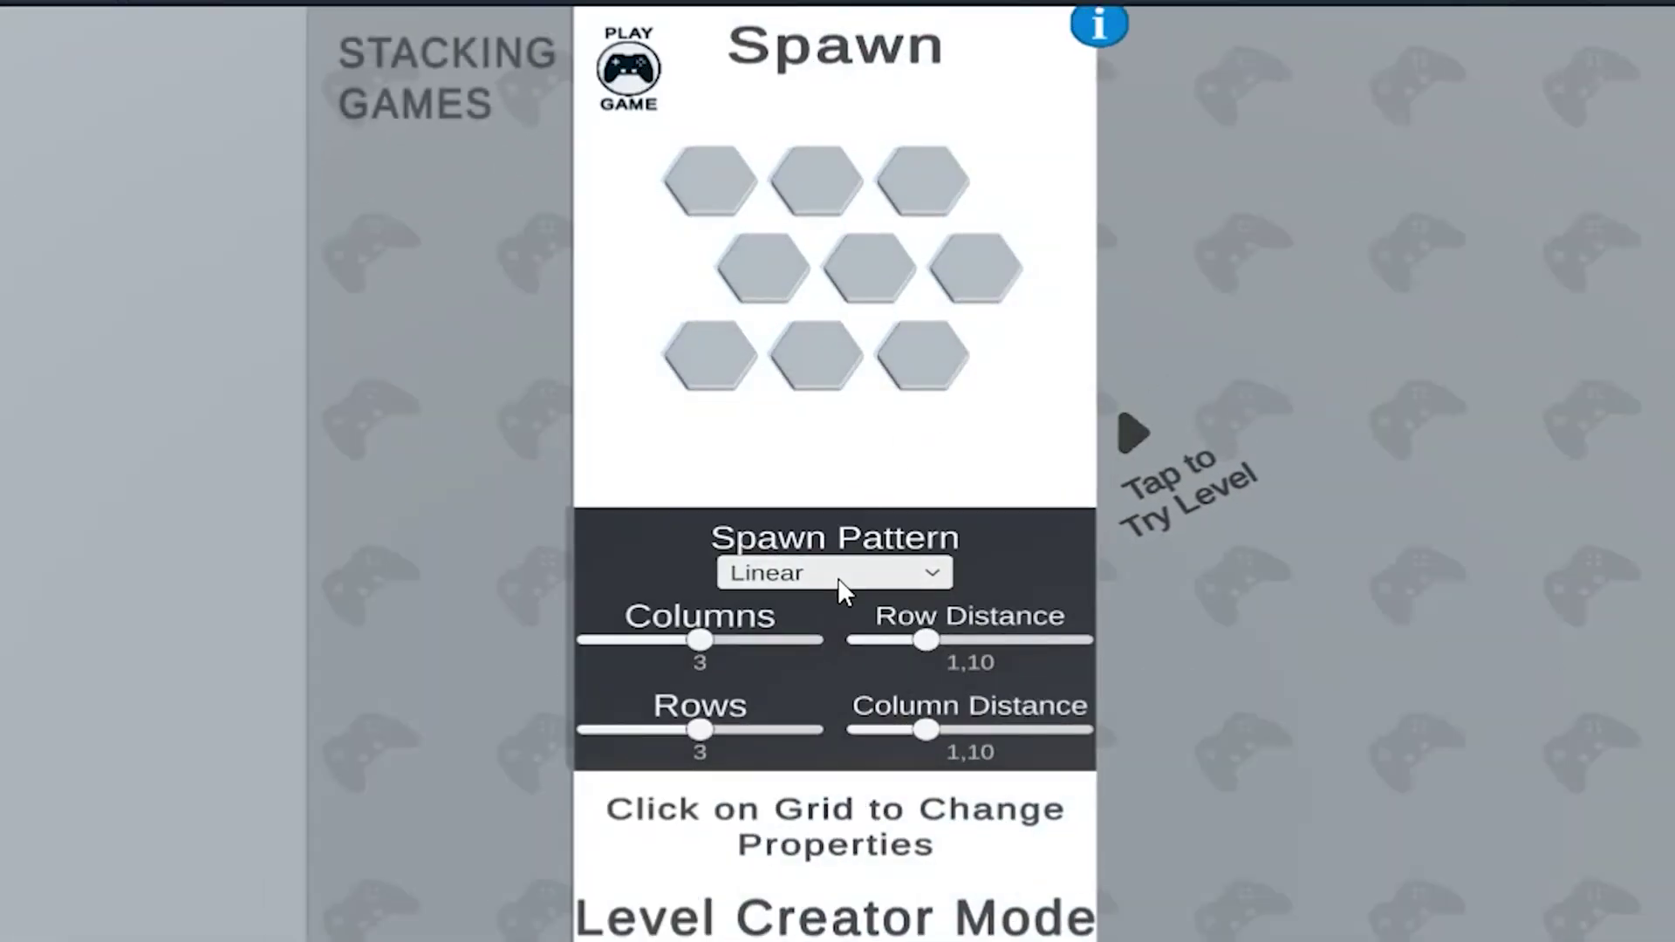
- Set the grid to 4 columns and 4 rows with reduced row and column distance
left_click_drag(700, 641, 772, 641)
mouse_move(715, 726)
left_mouse_down()
mouse_move(841, 724)
mouse_move(696, 724)
mouse_move(732, 720)
left_mouse_up()
mouse_move(770, 642)
left_mouse_down()
mouse_move(703, 643)
mouse_move(725, 642)
left_mouse_up()
mouse_move(922, 646)
left_mouse_down()
mouse_move(994, 639)
mouse_move(883, 646)
left_mouse_up()
mouse_move(927, 729)
left_mouse_down()
mouse_move(986, 728)
mouse_move(925, 733)
left_mouse_up()
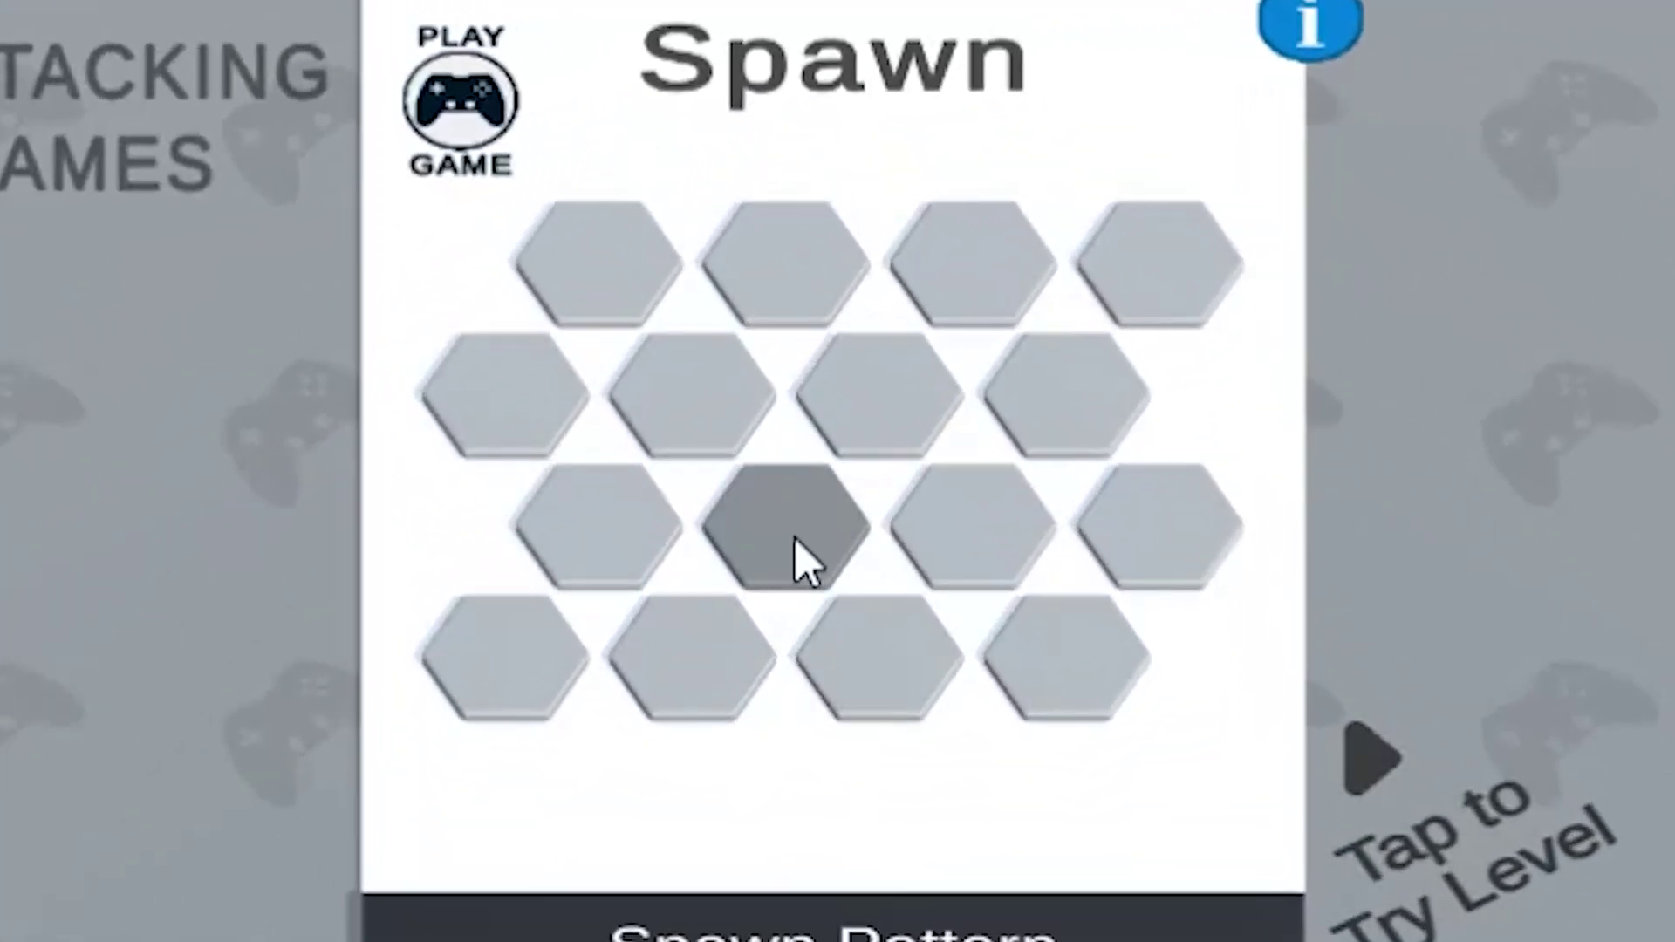
- Lock a second-row hex behind a price and delete the hexes to its right and top-right
left_click(783, 550)
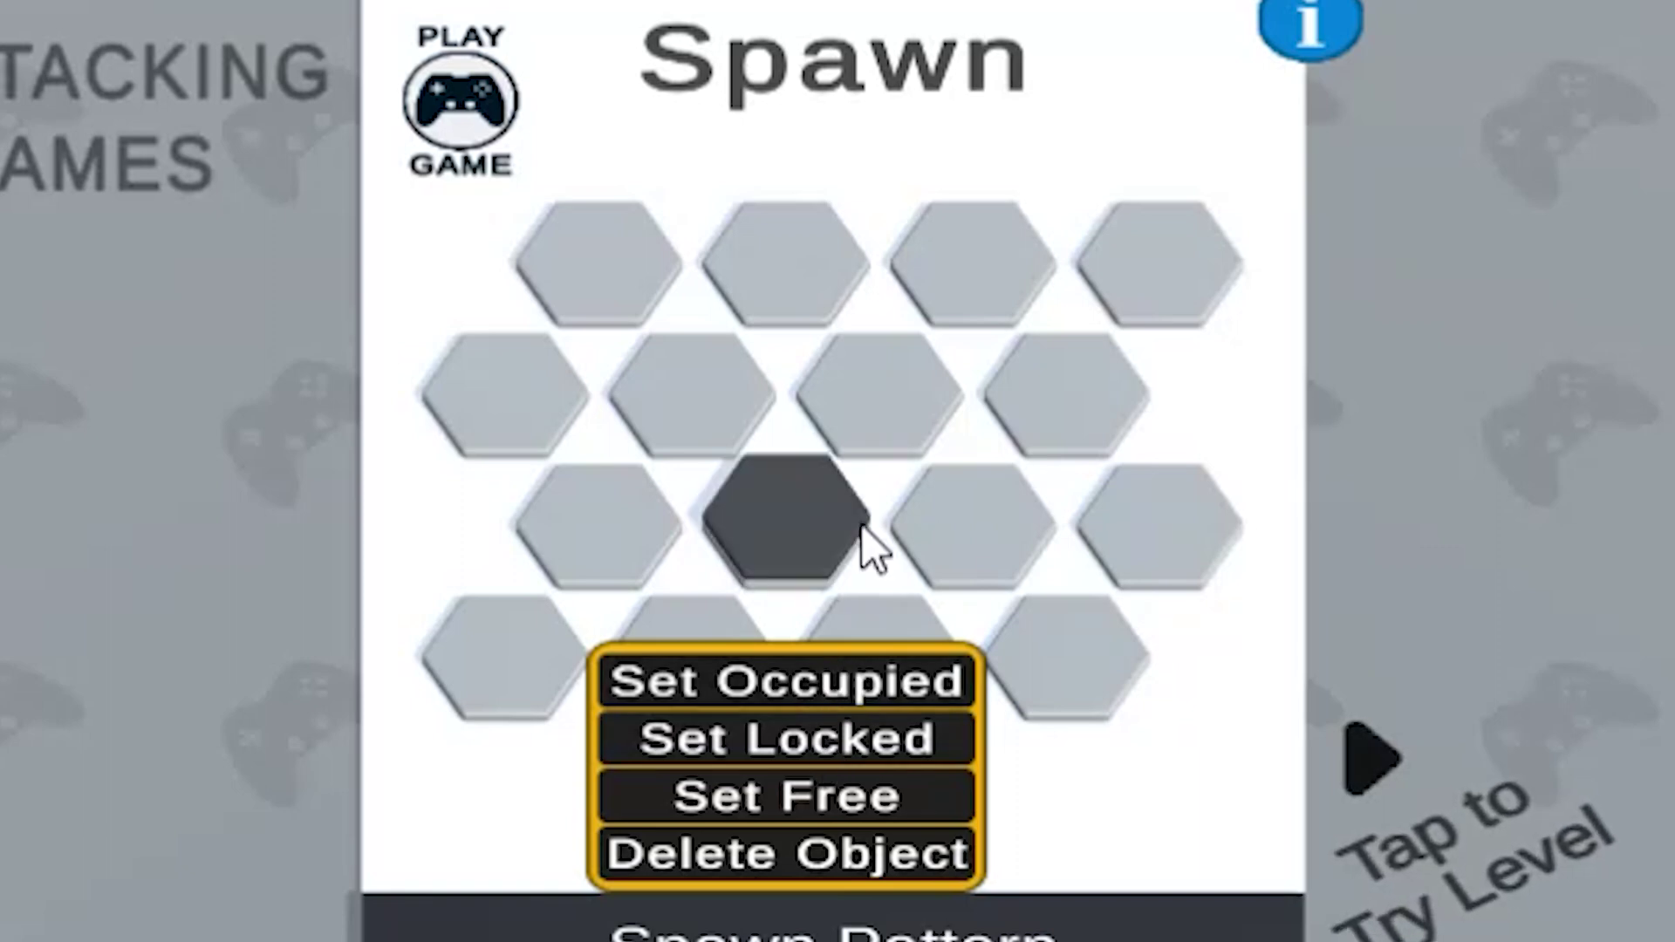
left_click(883, 417)
left_click(951, 615)
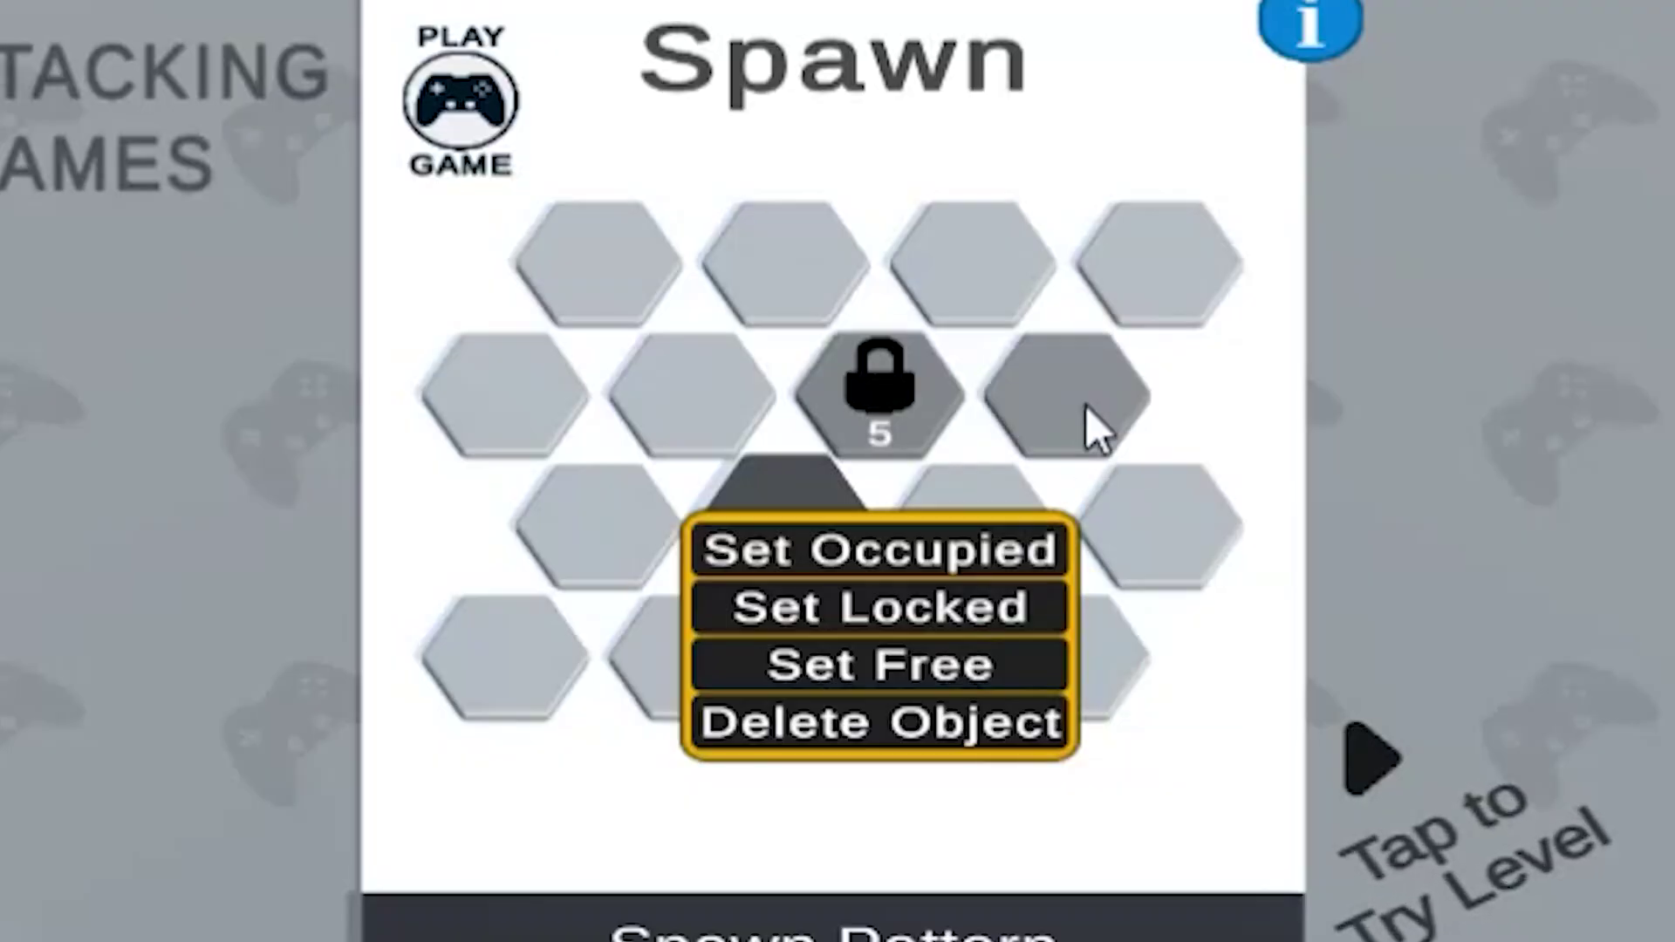
left_click(1086, 410)
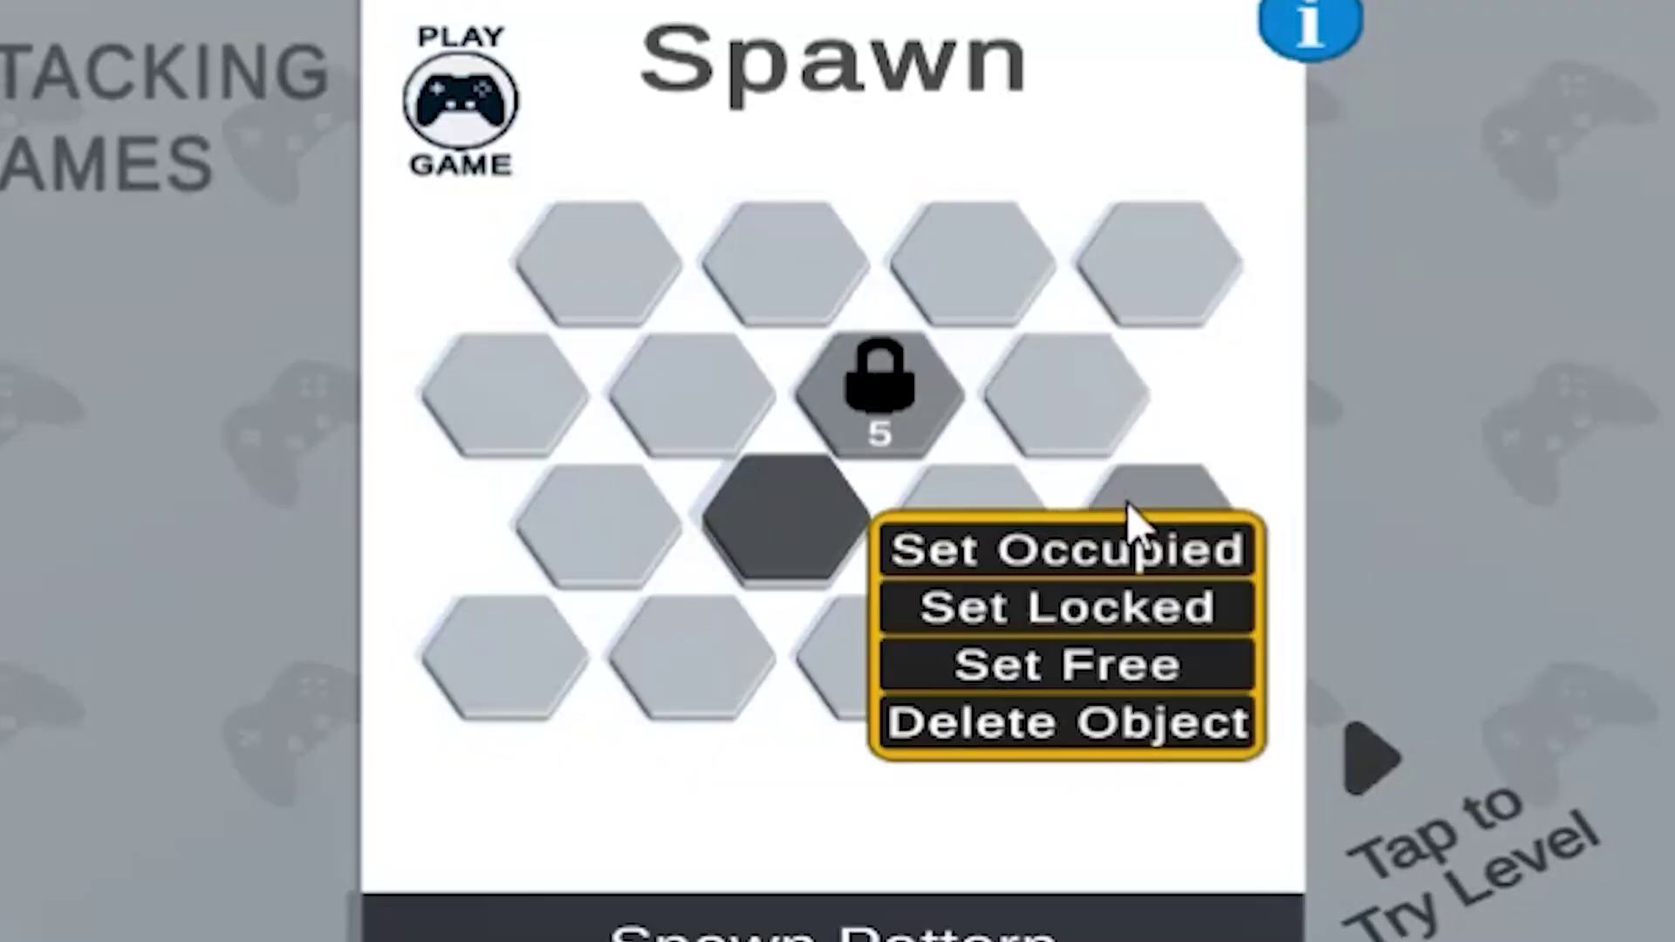
left_click(1118, 737)
left_click(1017, 299)
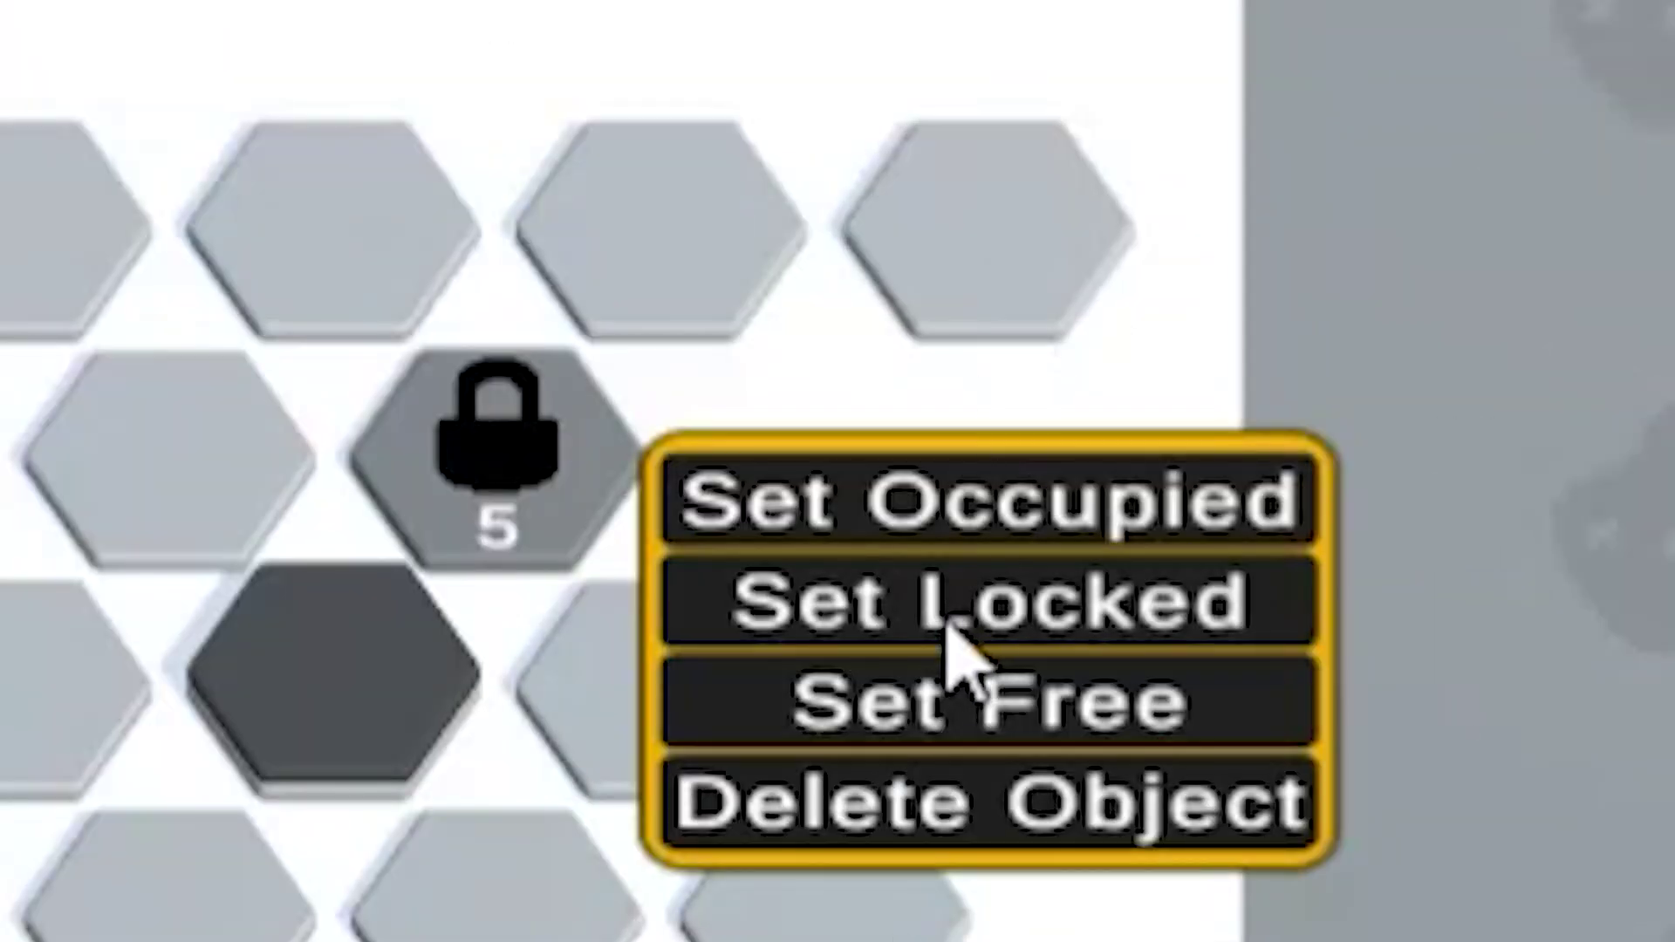
left_click(924, 881)
- Delete the top-left, left and remaining top-right hexes, unlock one hex, and mark the top hex occupied
left_click(530, 255)
left_click(539, 408)
left_click(448, 363)
left_click(457, 516)
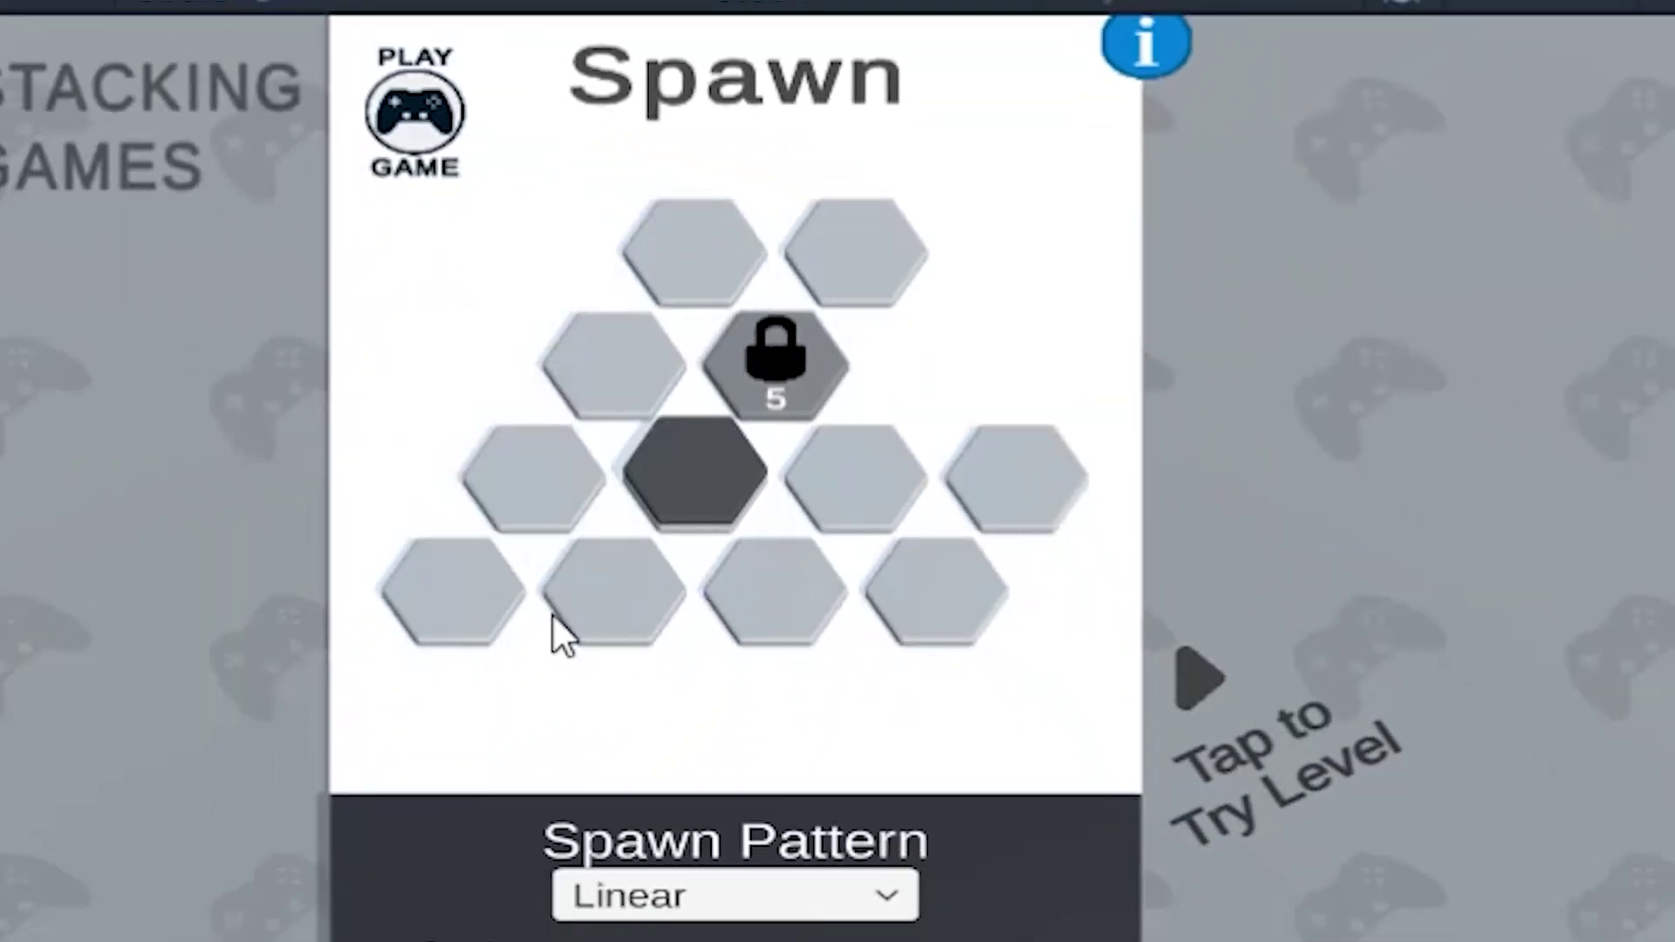
left_click(775, 566)
left_click(807, 381)
left_click(891, 548)
left_click(693, 254)
left_click(716, 386)
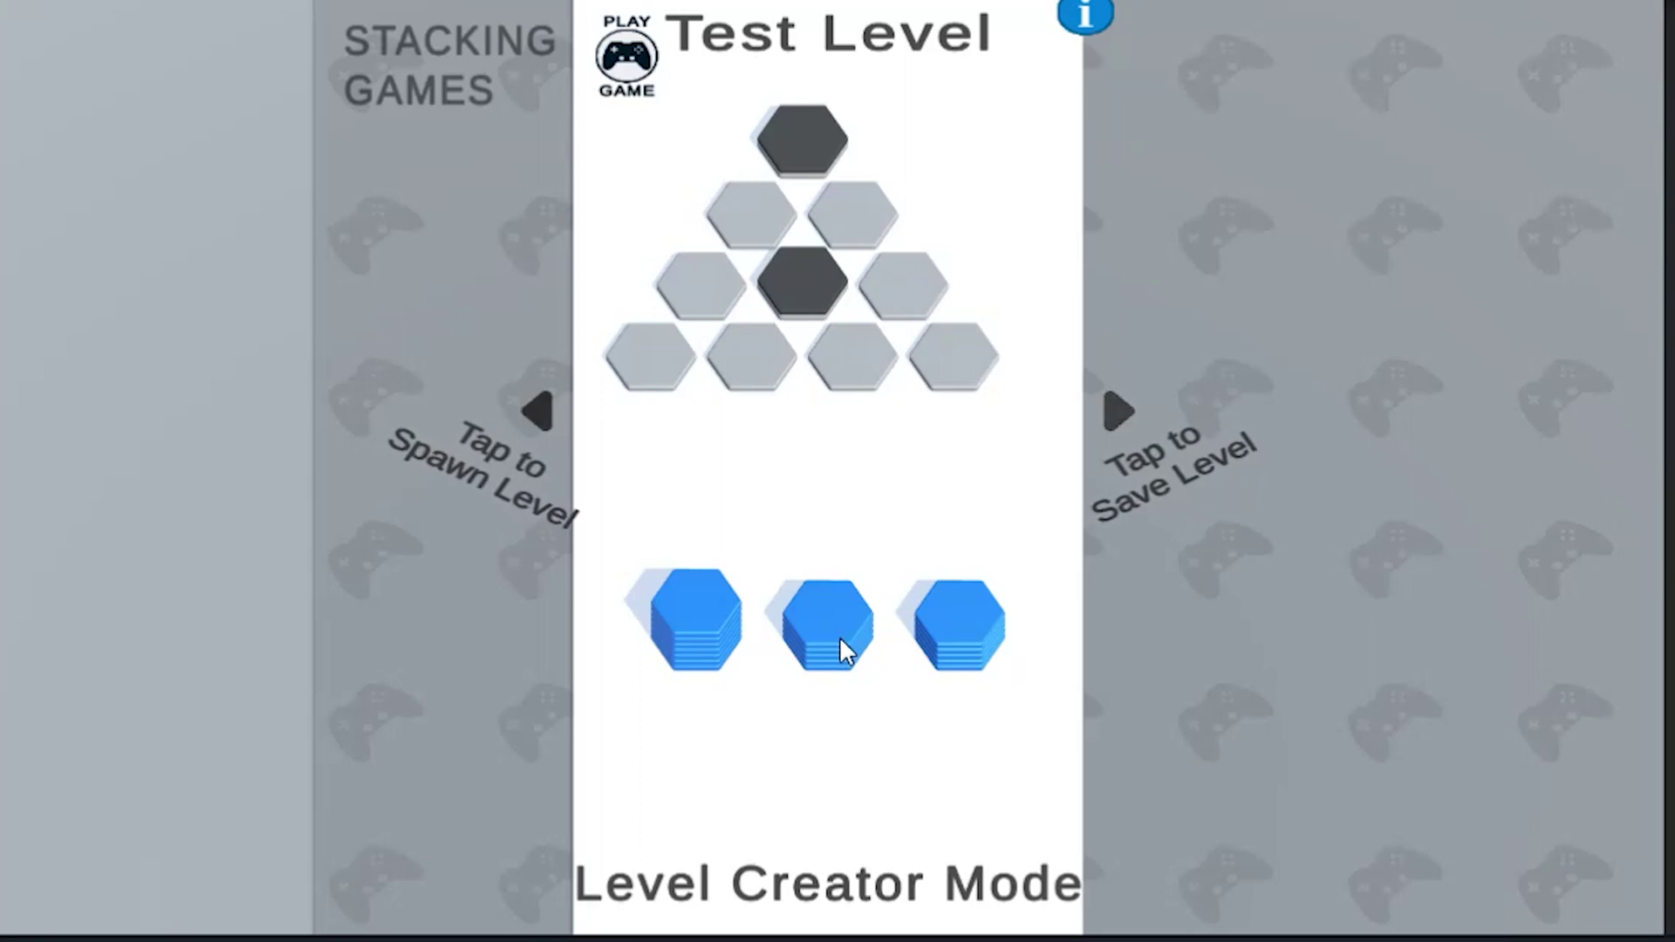
- Merge three blue stacks on the triangle, then place purple, orange and purple-blue stacks
left_click_drag(841, 646, 758, 436)
left_click_drag(960, 623, 838, 441)
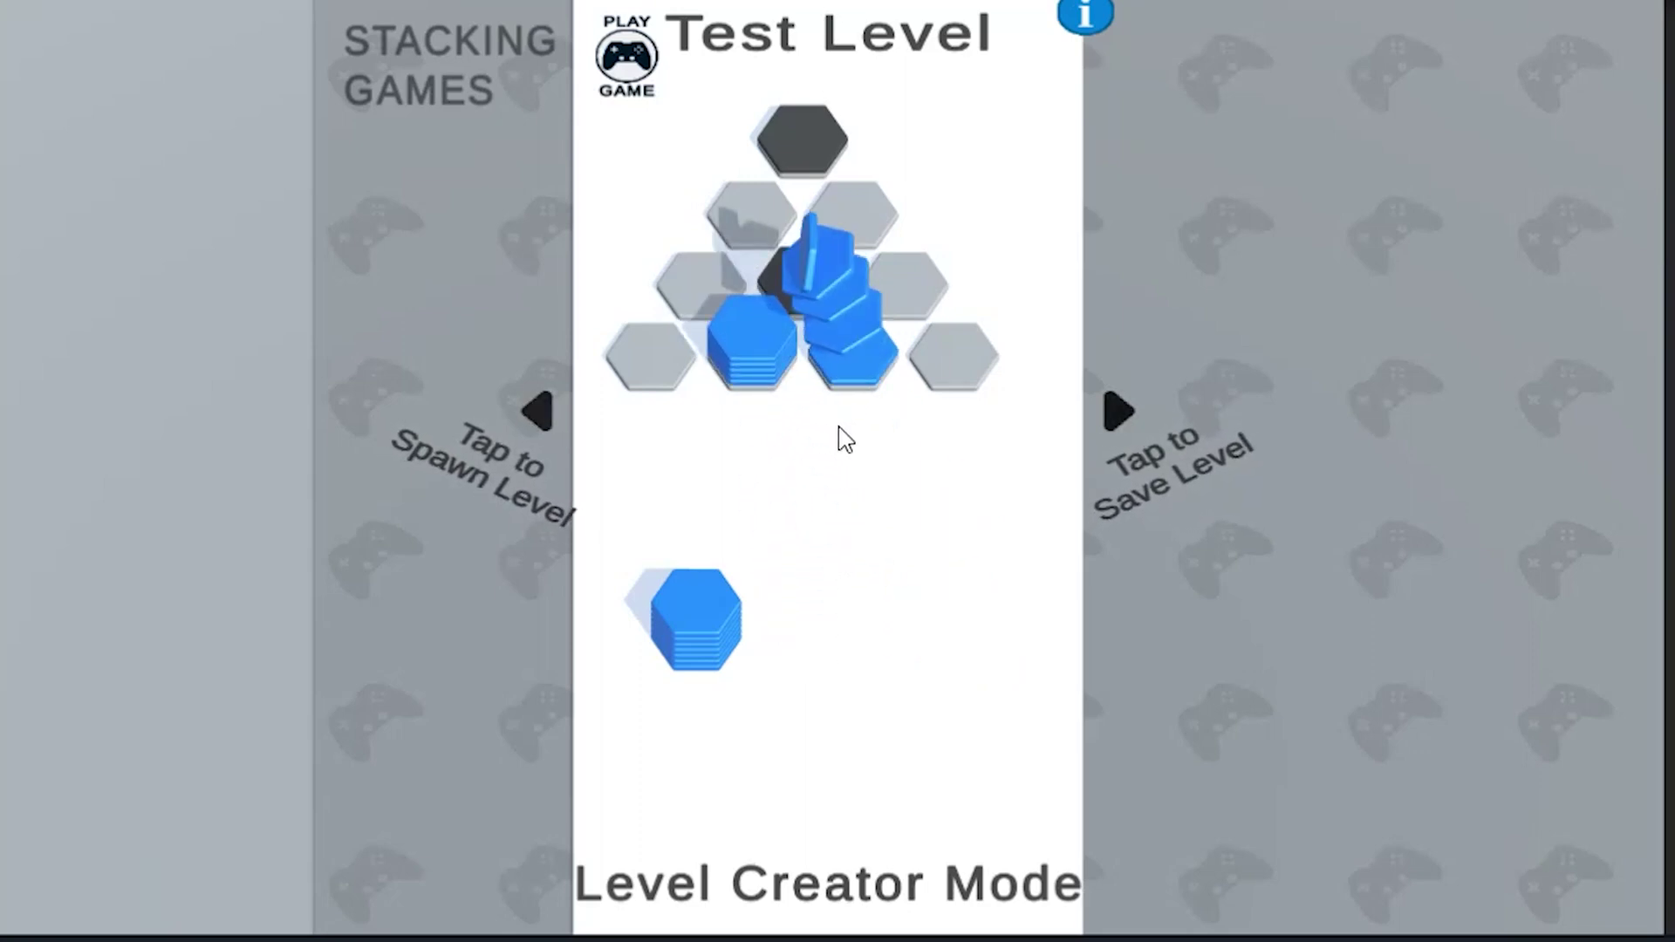
left_click_drag(724, 621, 830, 404)
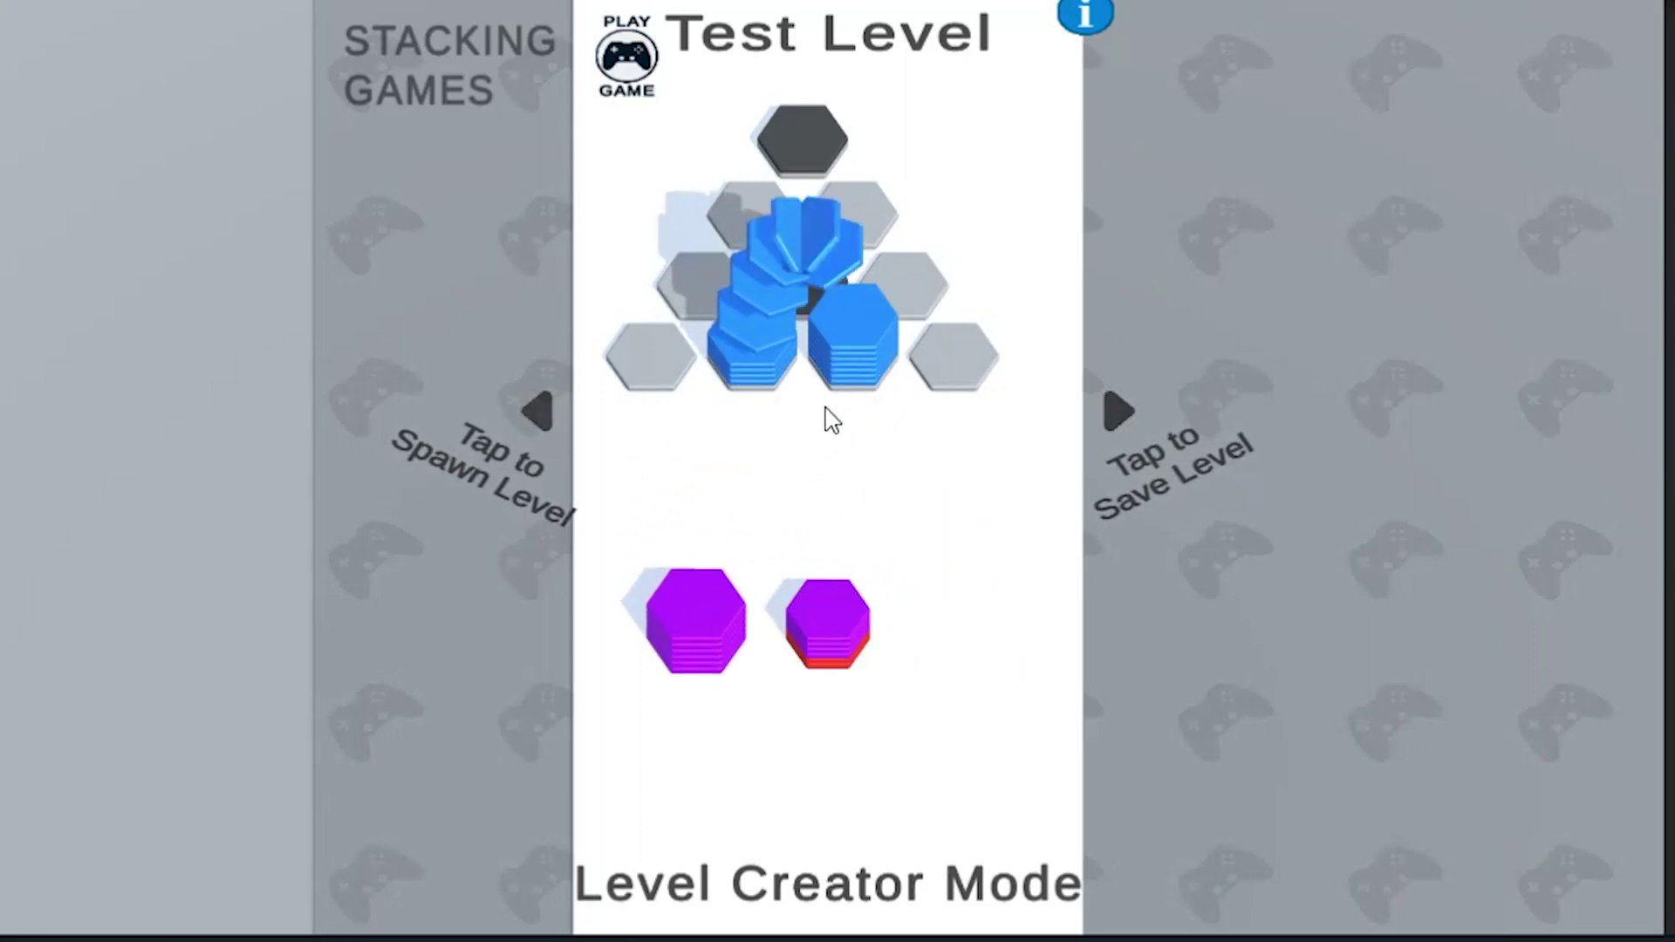
left_click_drag(834, 623, 762, 404)
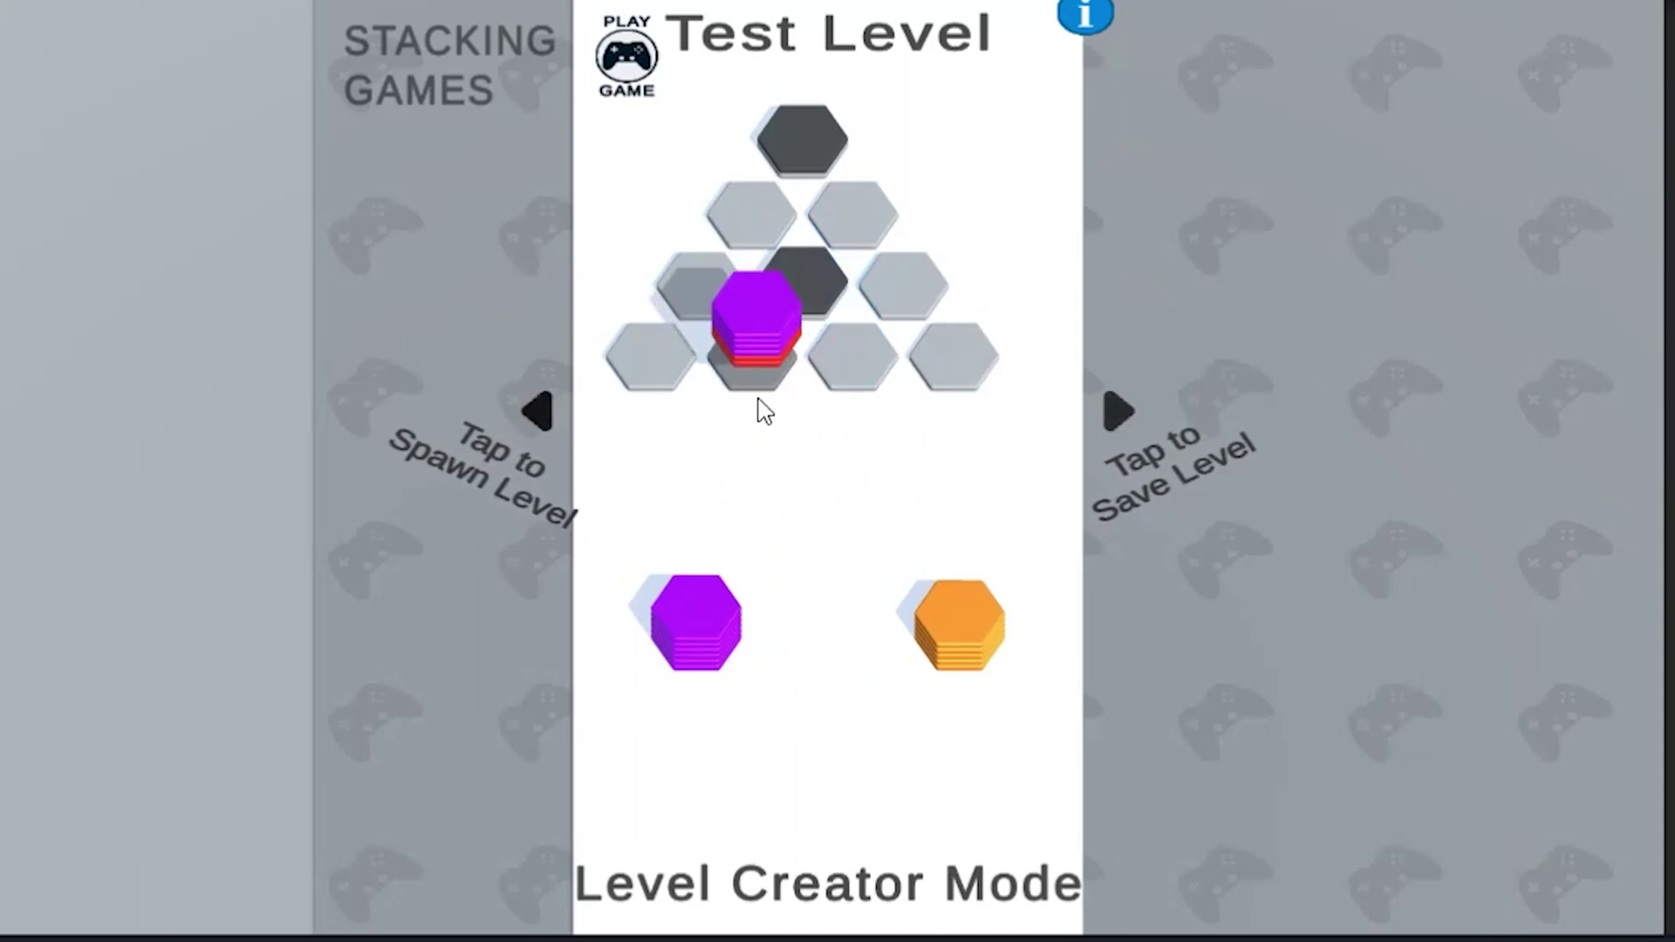
mouse_move(695, 622)
left_mouse_down()
mouse_move(718, 598)
mouse_move(725, 332)
left_mouse_up()
left_click_drag(955, 615, 830, 400)
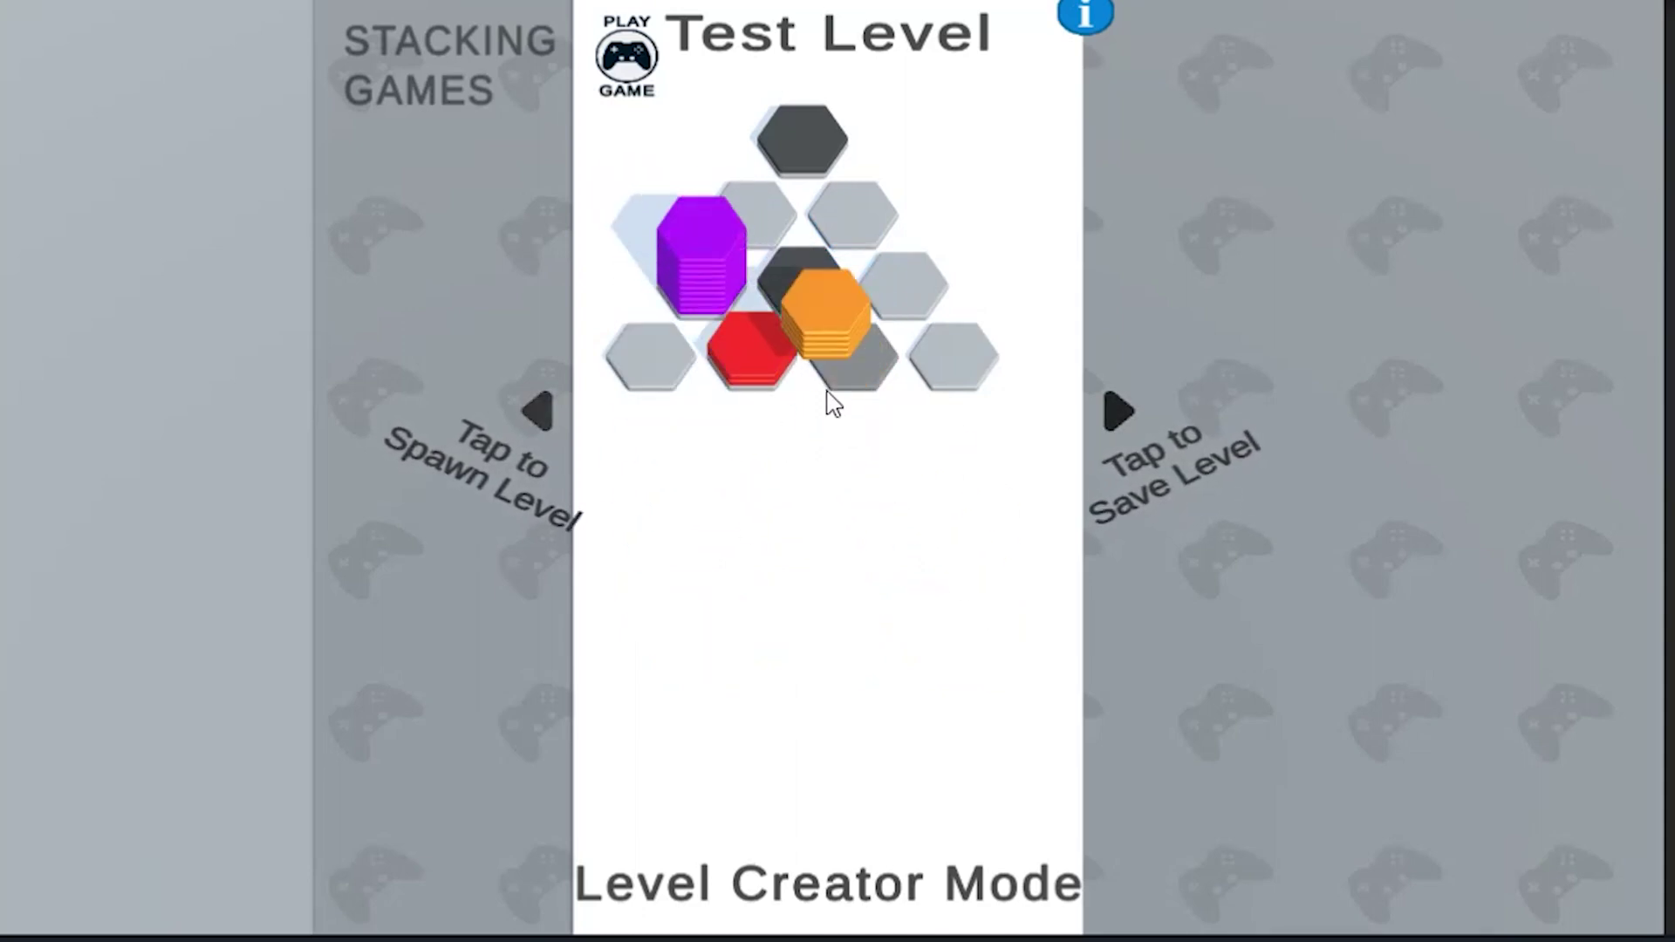
left_click_drag(919, 627, 696, 397)
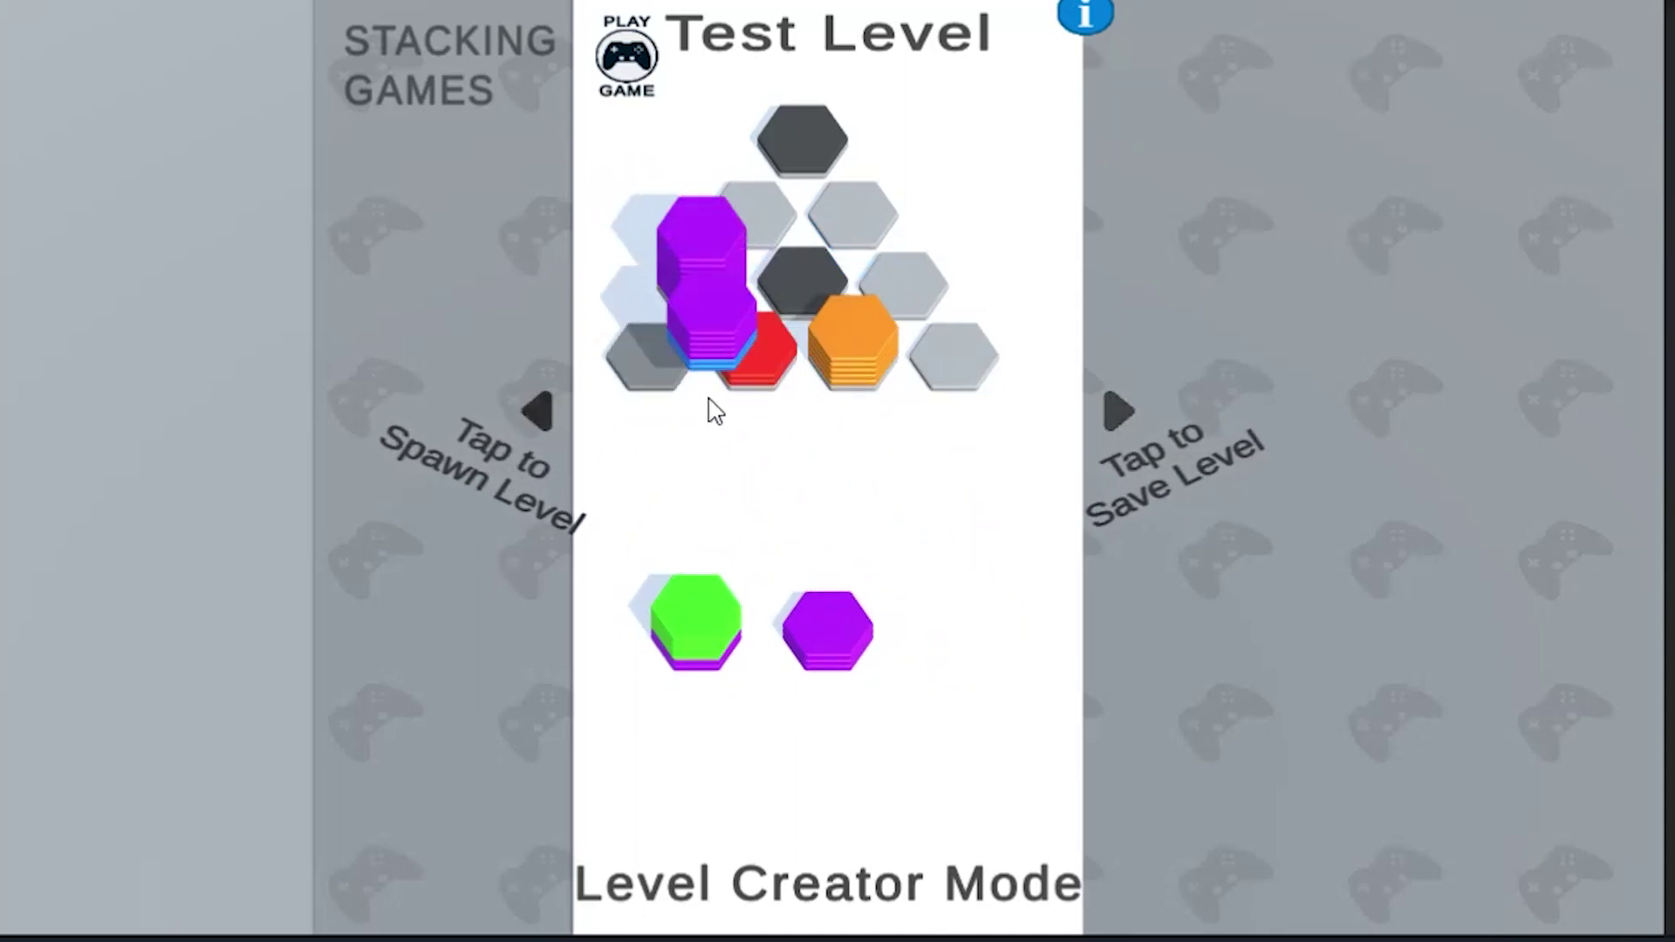
- Name the level '#2', save it as a prefab, and check #2.prefab in Assets
left_click(1120, 406)
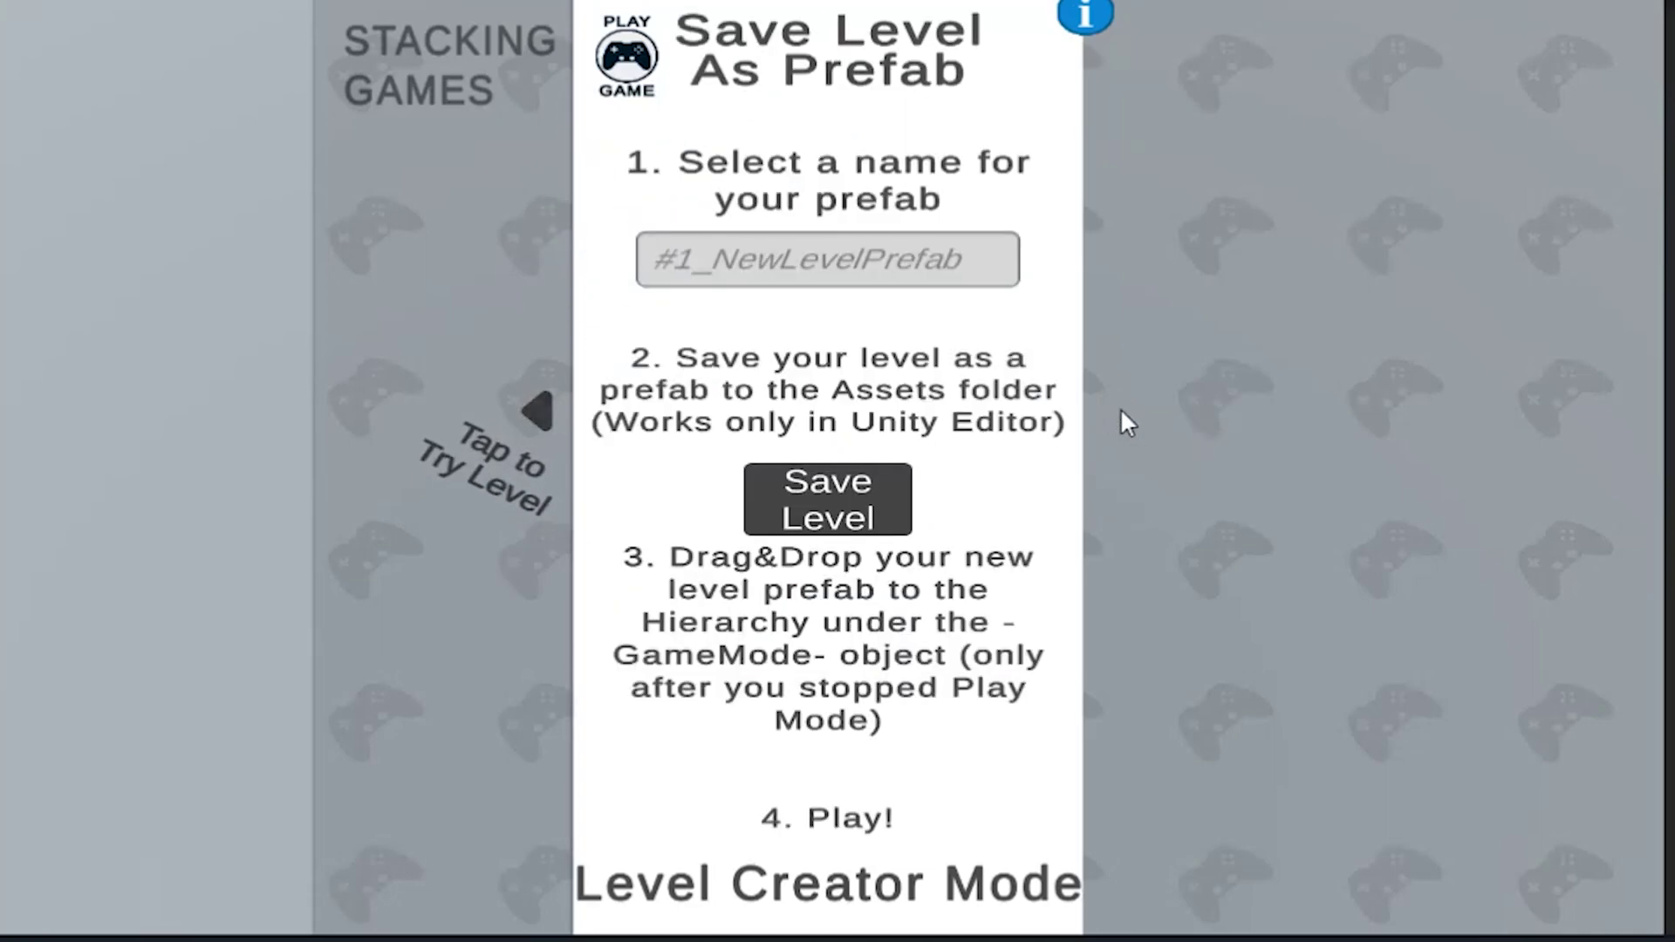
left_click(873, 281)
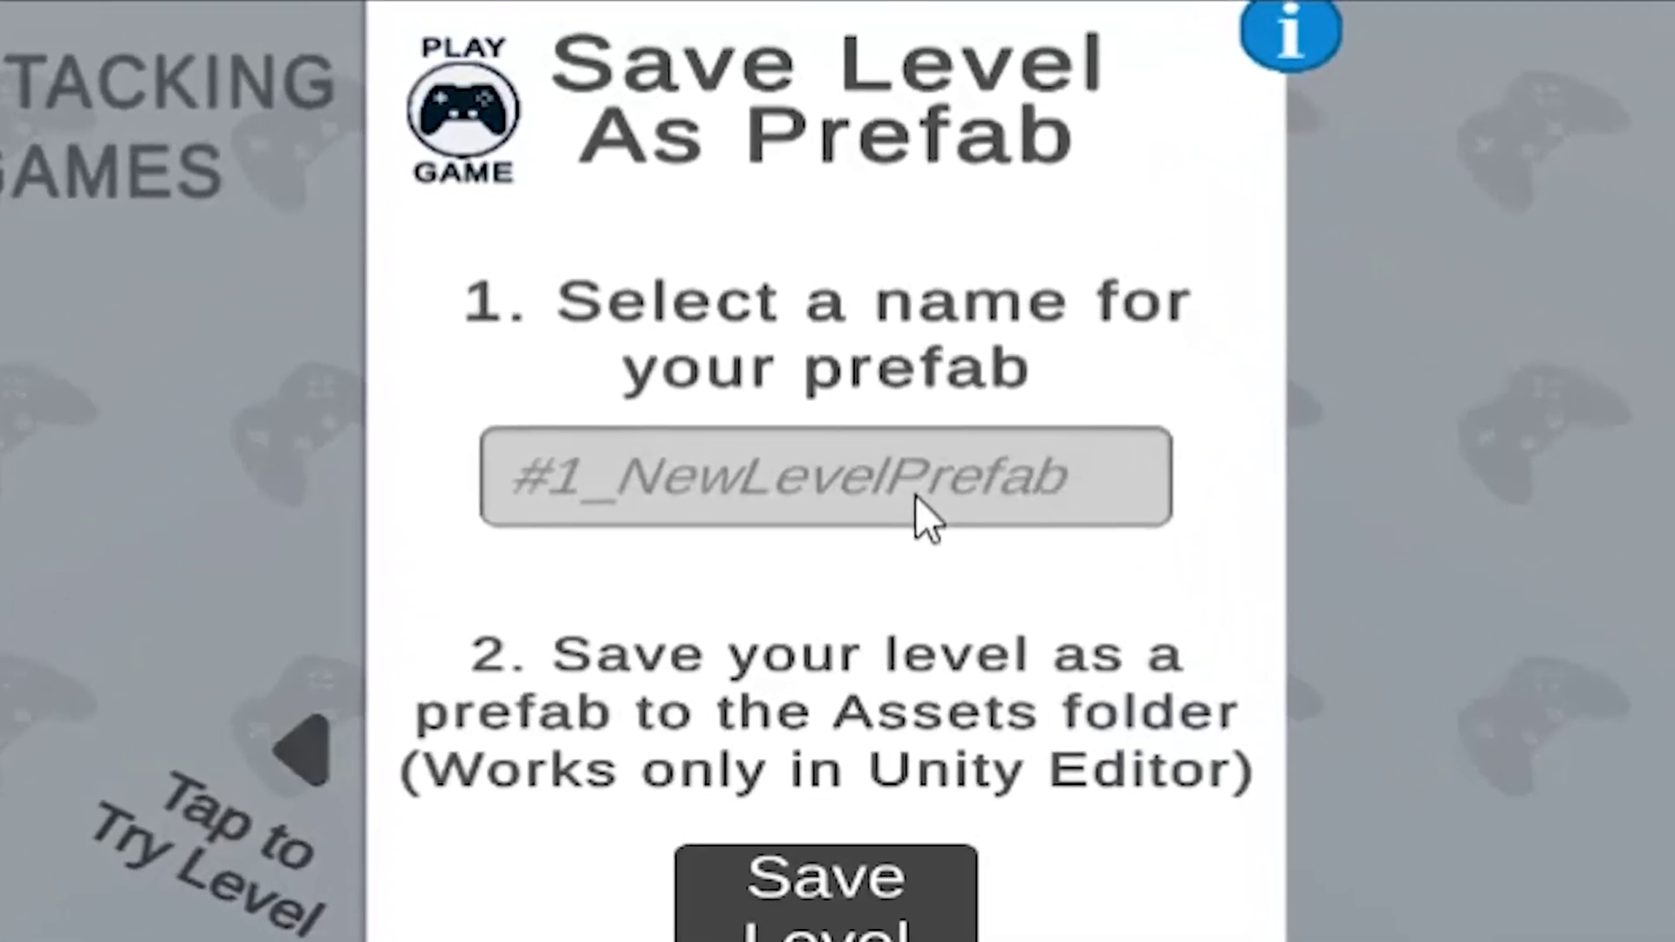
type("#2")
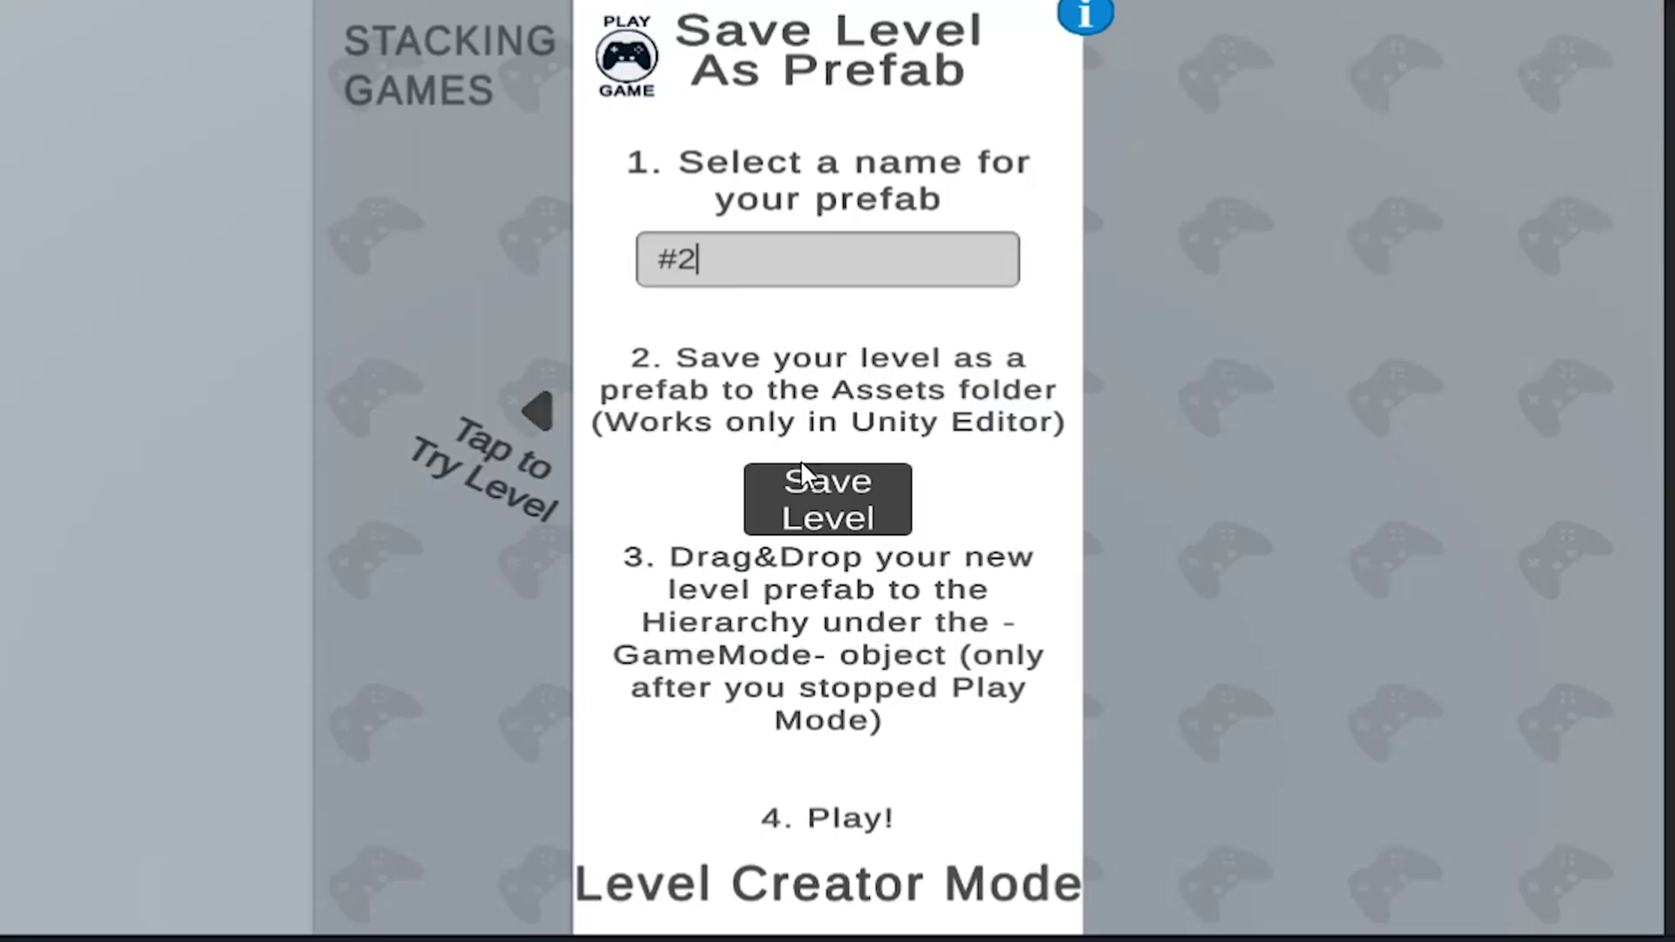
left_click(824, 510)
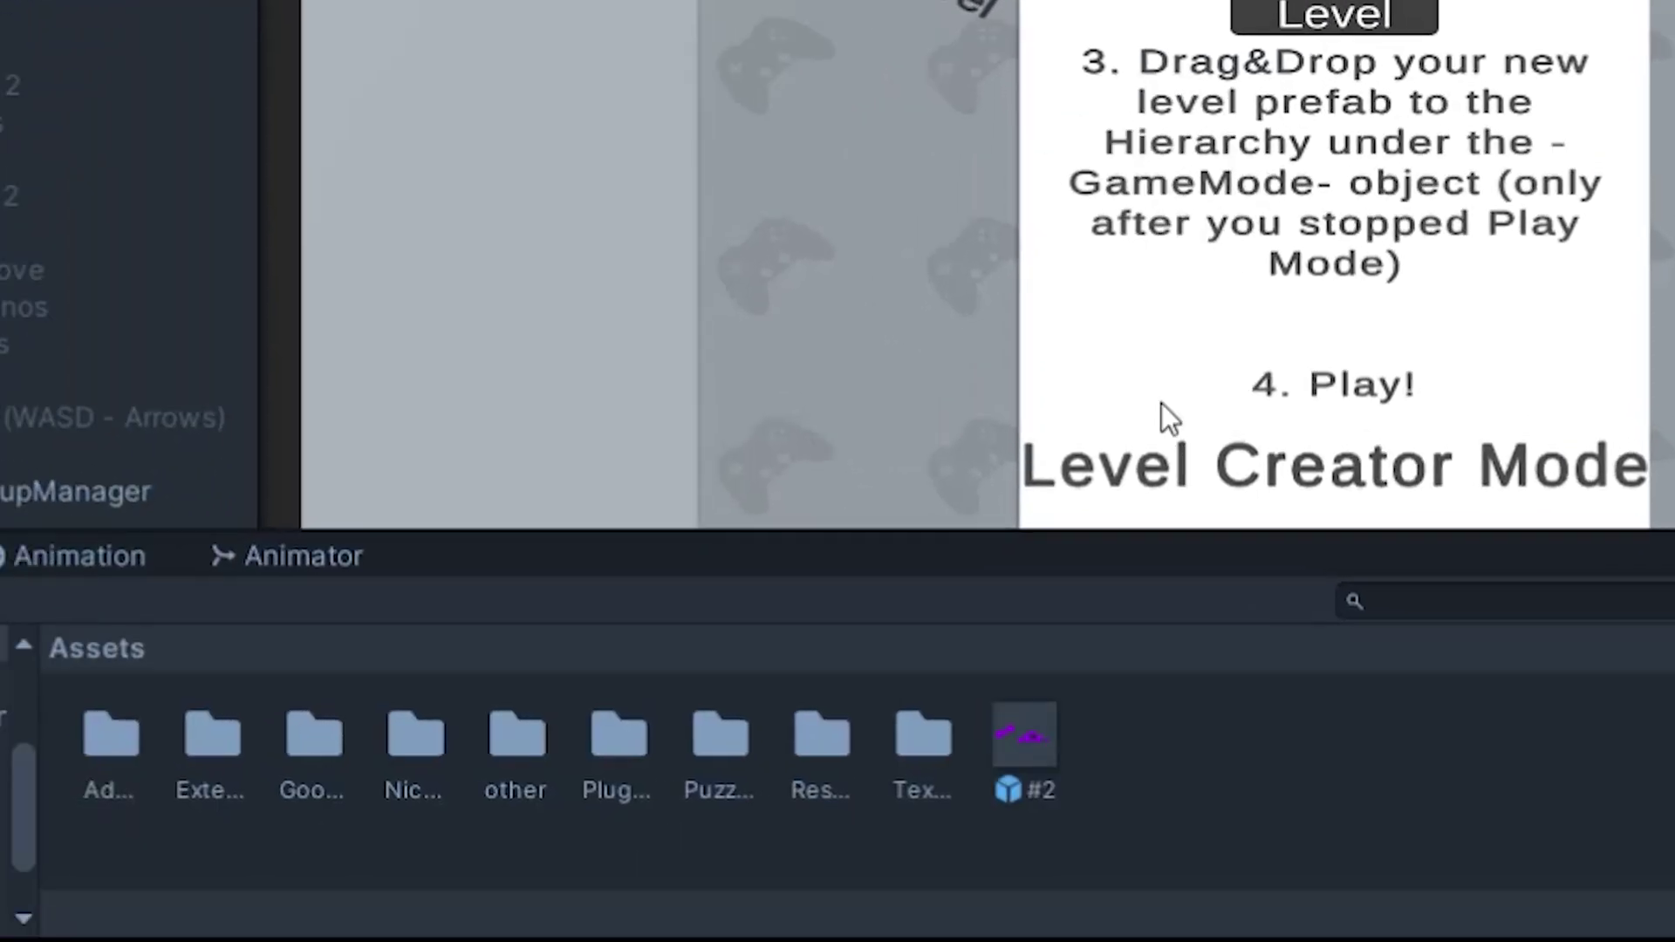
left_click(1047, 731)
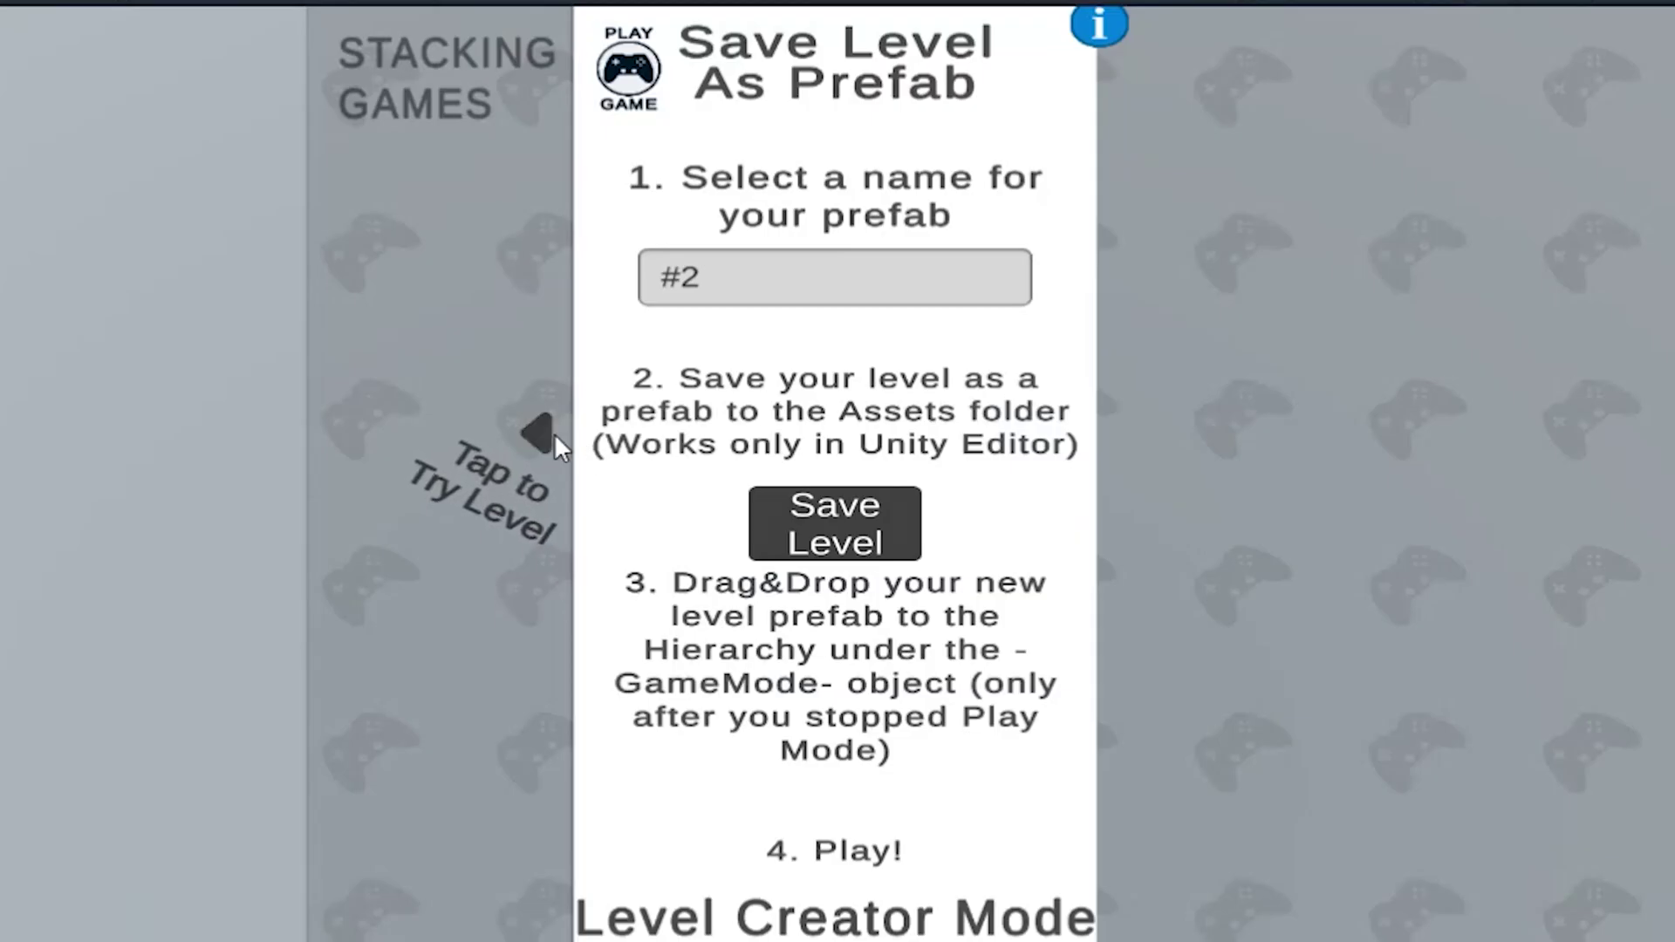
- Build a new Circular-pattern grid with two rings and tighter ring spacing
left_click(543, 431)
left_click(543, 428)
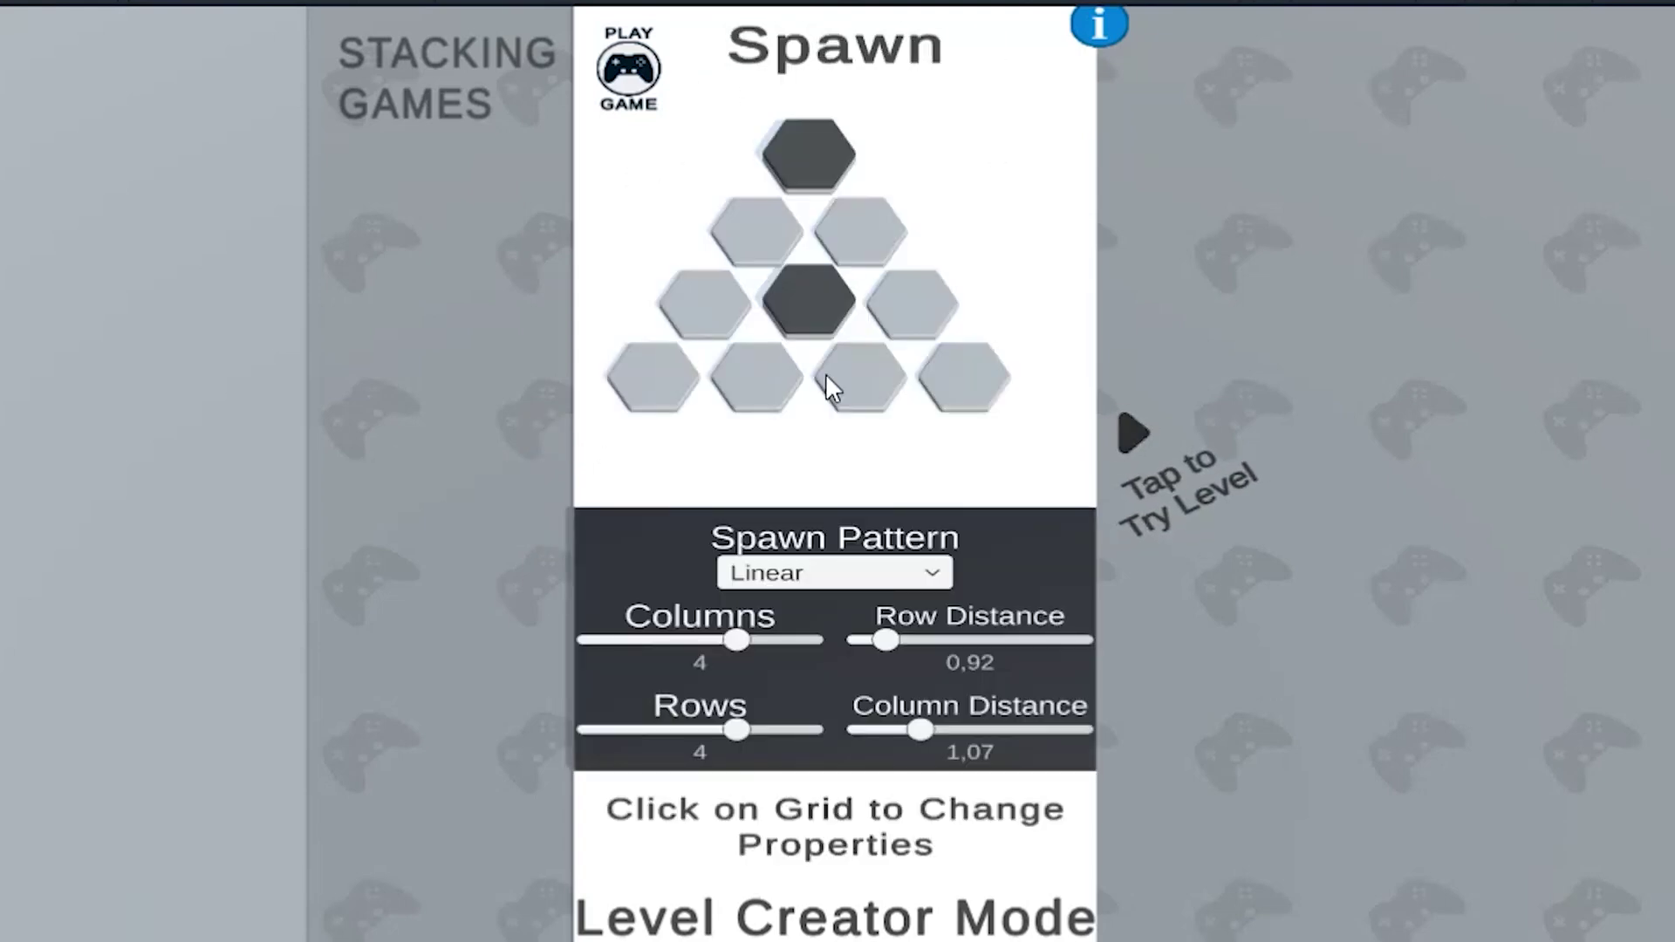
left_click(882, 579)
left_click(790, 627)
left_click_drag(661, 642, 736, 639)
mouse_move(654, 730)
left_mouse_down()
mouse_move(689, 733)
mouse_move(639, 730)
left_mouse_up()
left_click(1132, 433)
left_click(535, 434)
- Lock the centre, top and bottom hexes at prices 15, 675 and 5; mark both middle hexes occupied
left_click(842, 285)
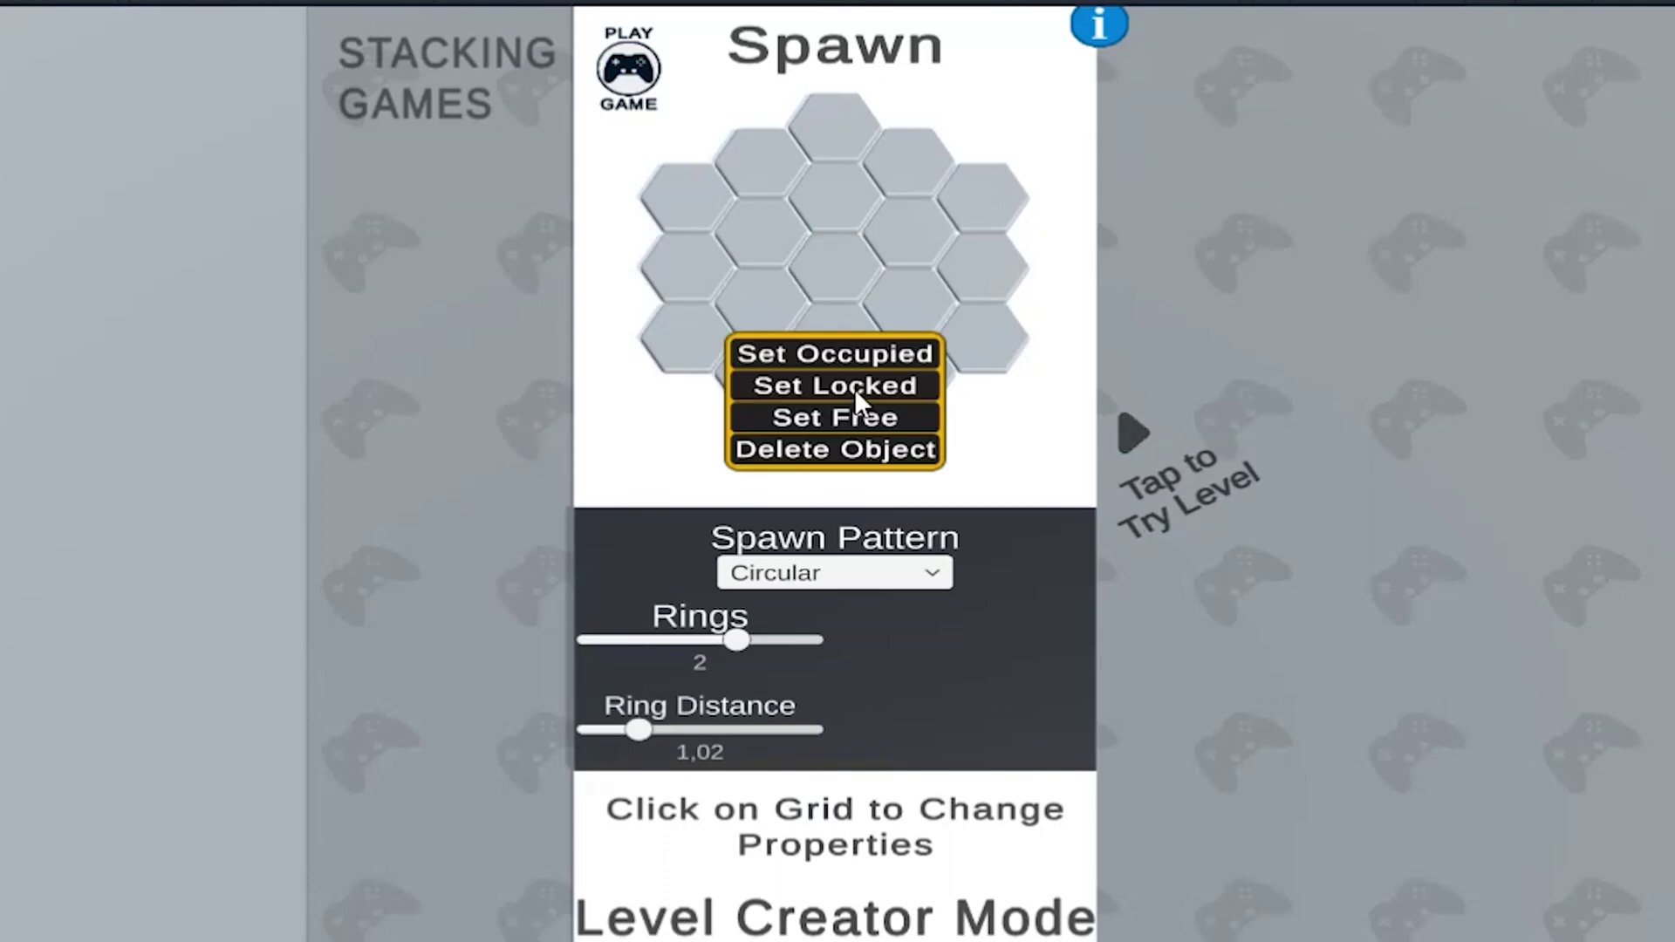
left_click(855, 389)
type("15")
left_click(838, 144)
left_click(841, 244)
type("67")
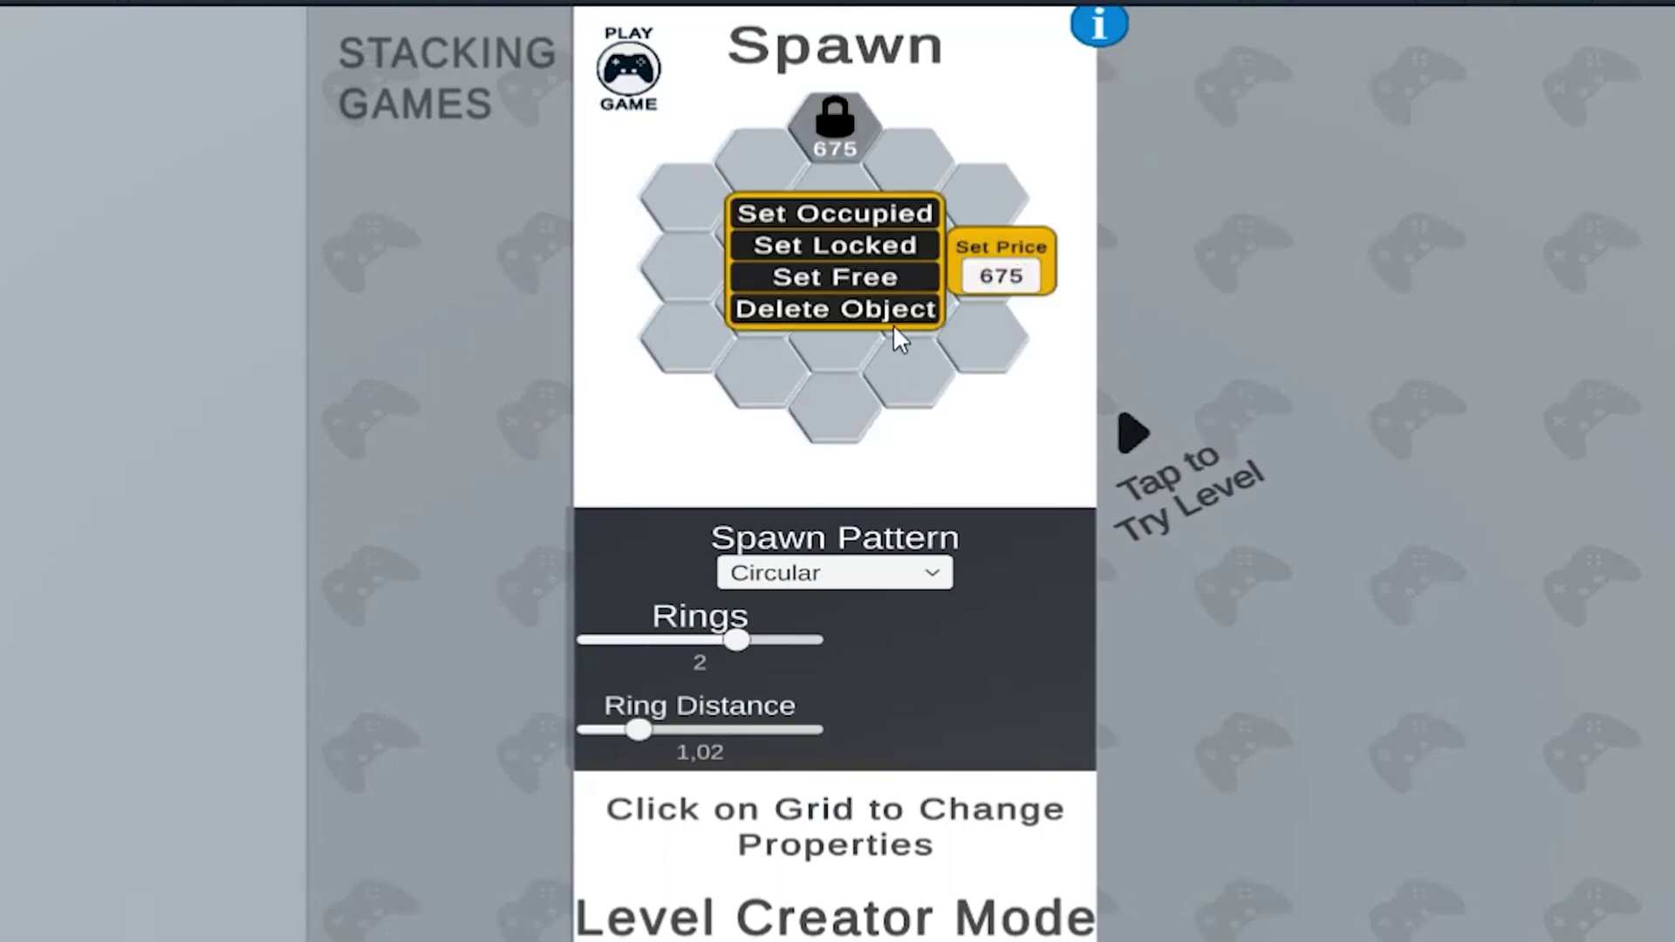
type("5")
left_click(920, 449)
left_click(835, 406)
left_click(837, 524)
left_click(984, 262)
- Delete two upper-left hexes and two right-side hexes from the circular grid
left_click(957, 355)
left_click(761, 161)
left_click(762, 340)
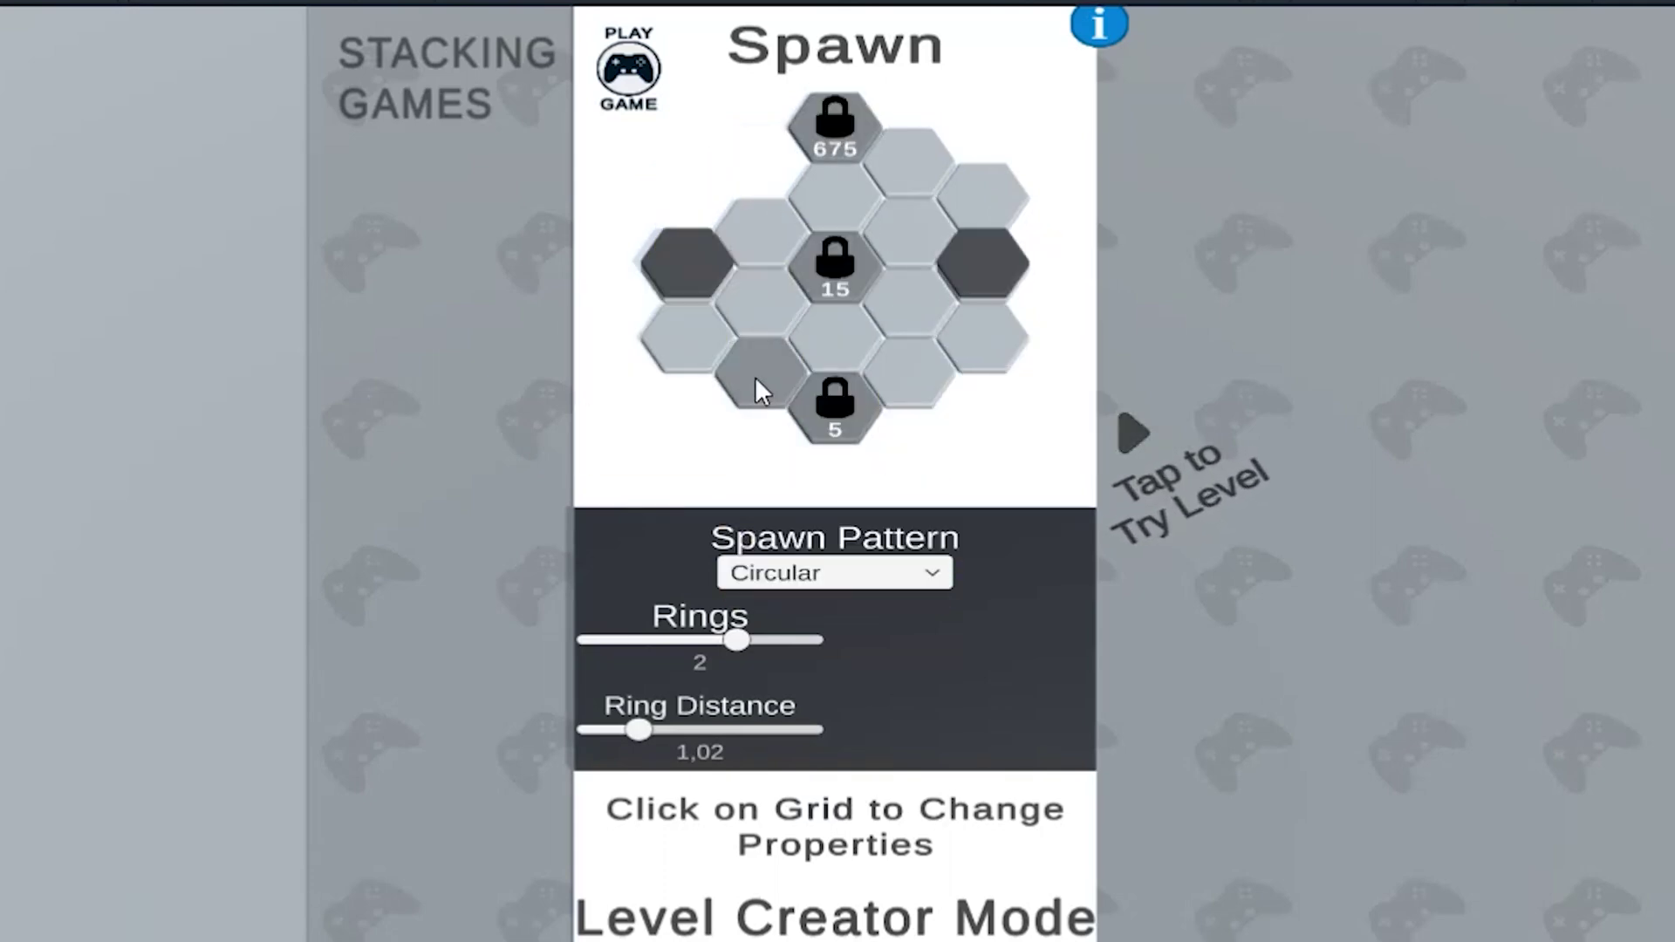
left_click(905, 370)
left_click(906, 558)
left_click(984, 336)
left_click(951, 523)
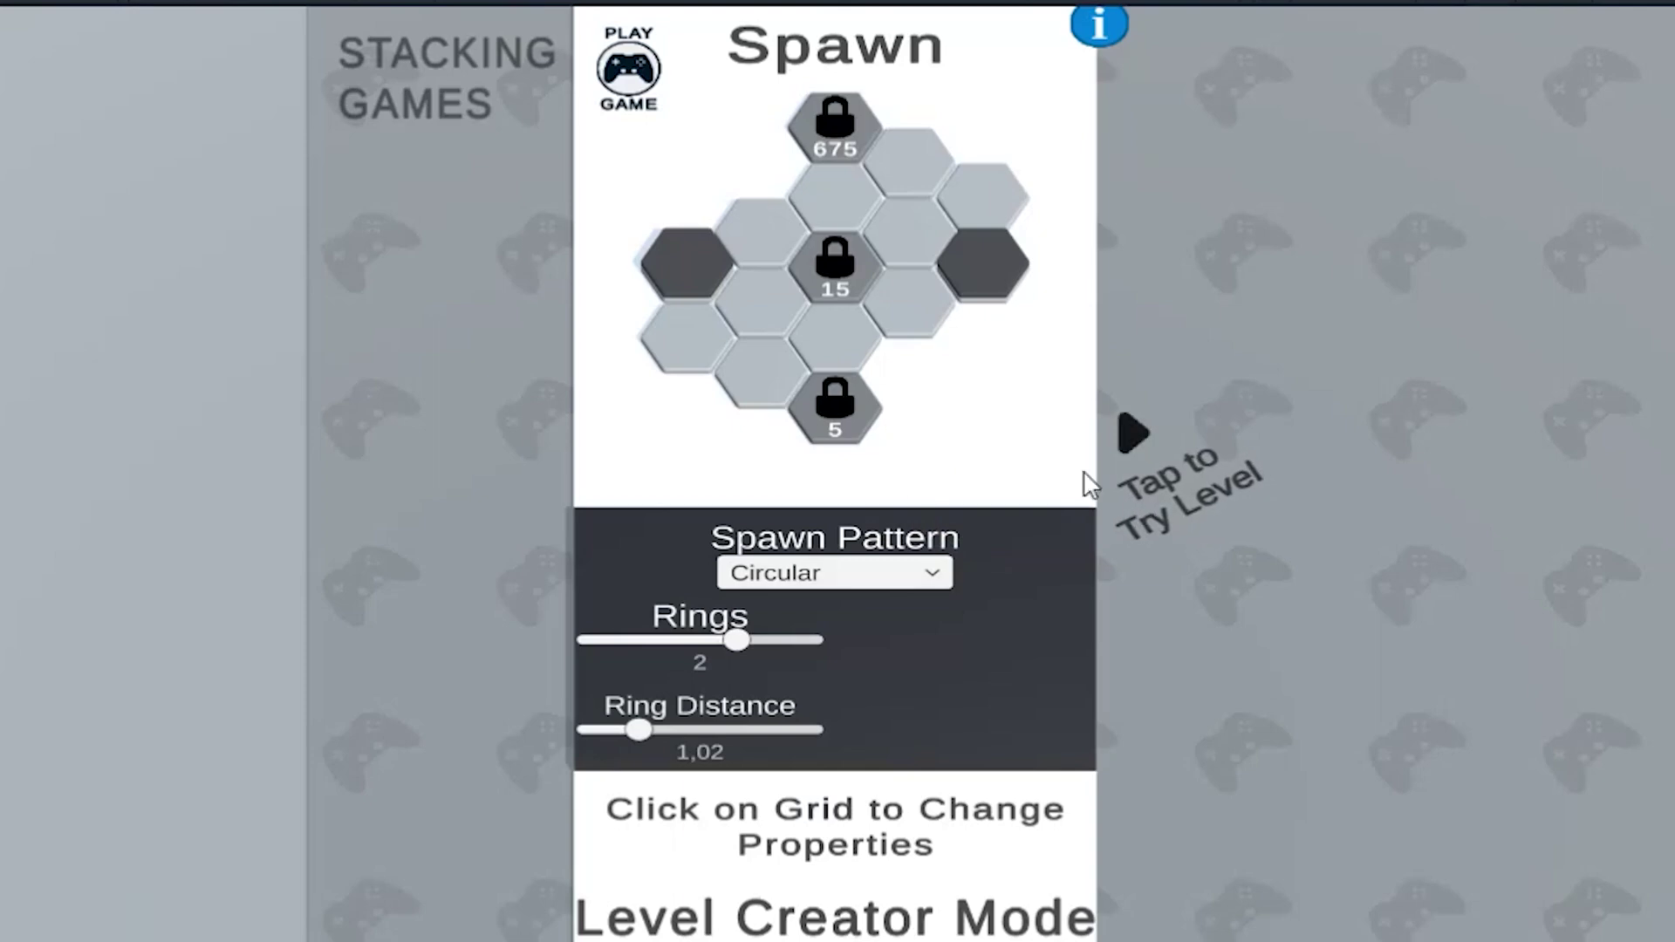
- Test the circular level, then save it as prefab '#3' and check it in Assets
left_click(1132, 435)
left_click(1132, 435)
left_click(878, 281)
type("#3")
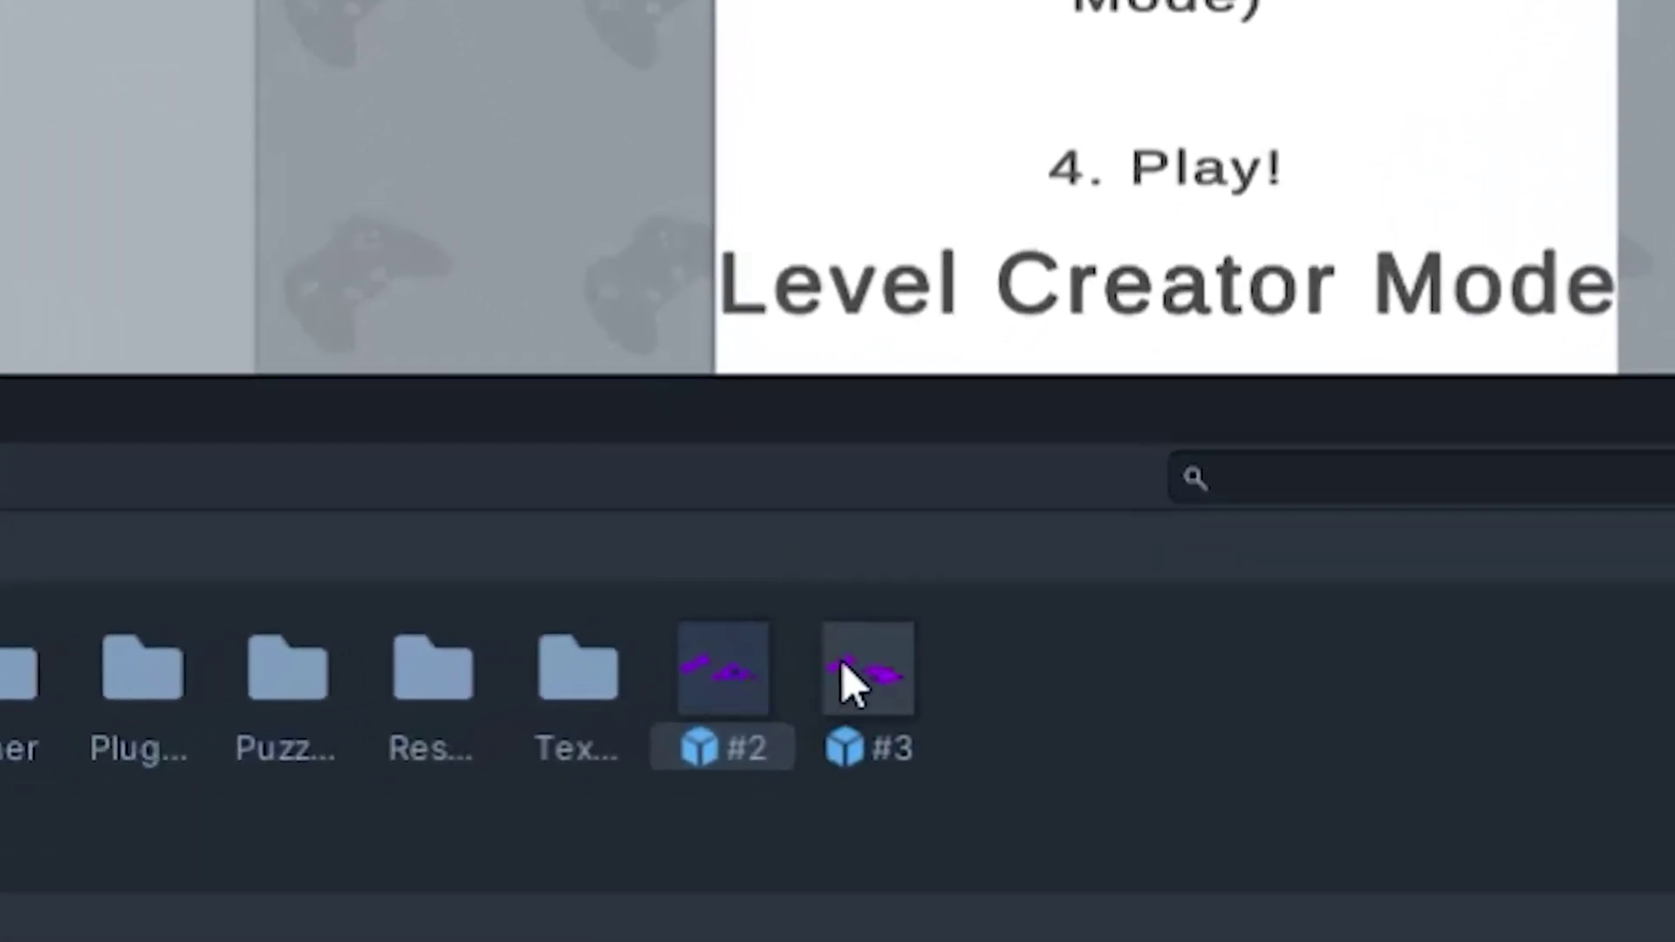
left_click(843, 667)
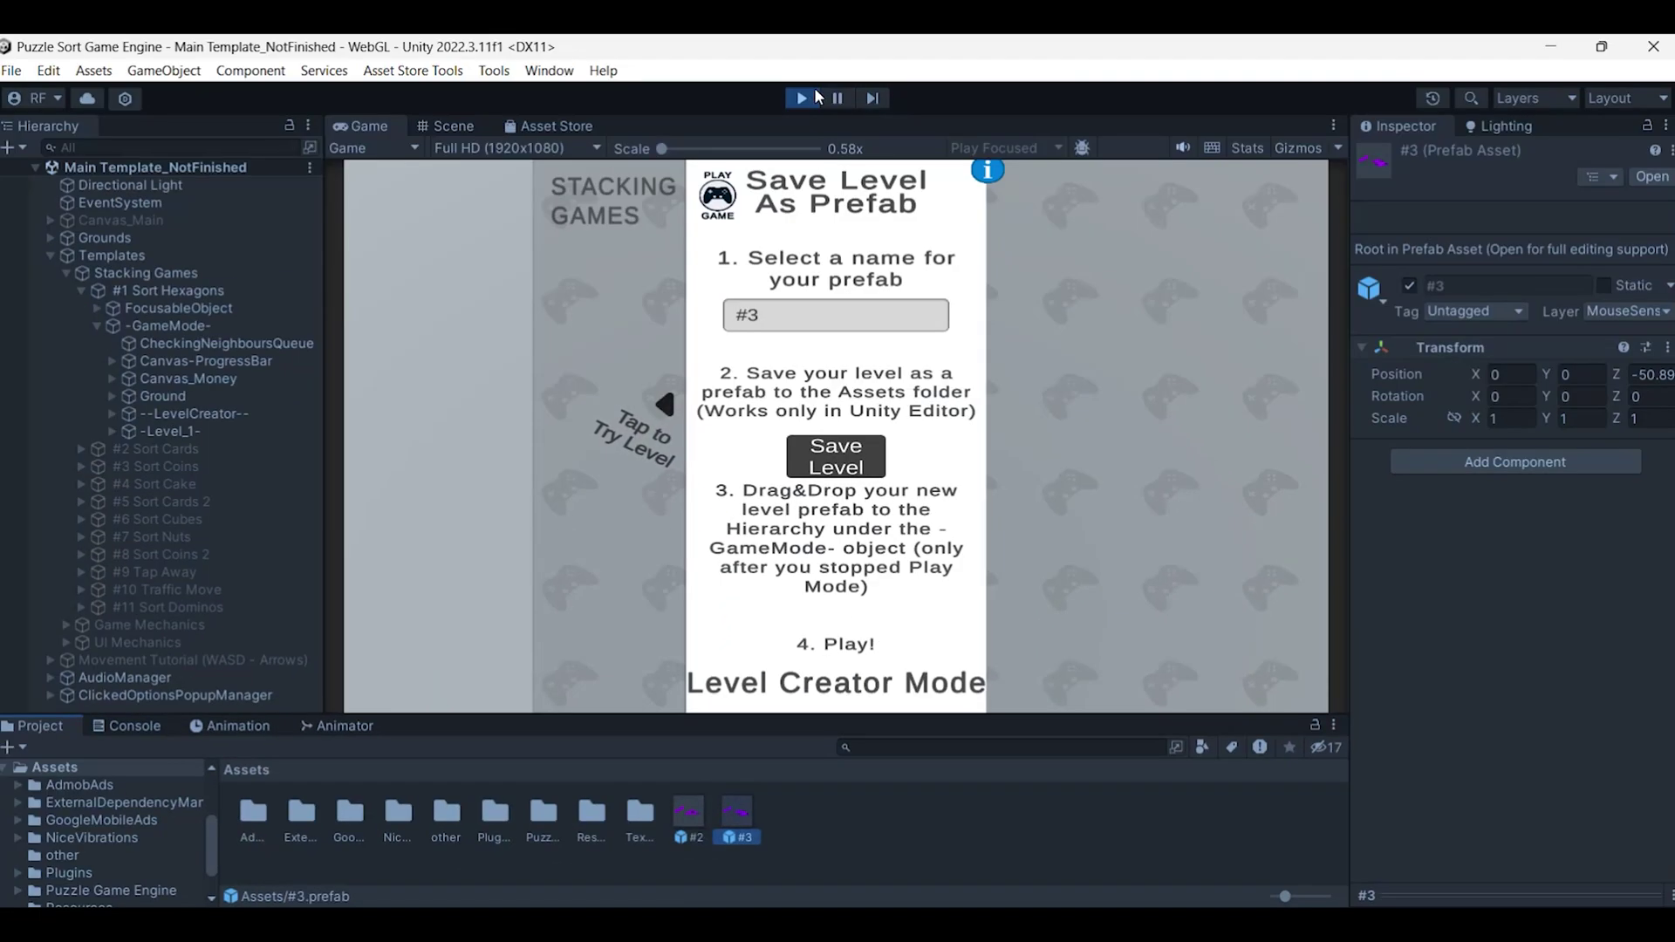
- Stop play mode and place the #2 and #3 prefabs under -GameMode-
left_click(804, 96)
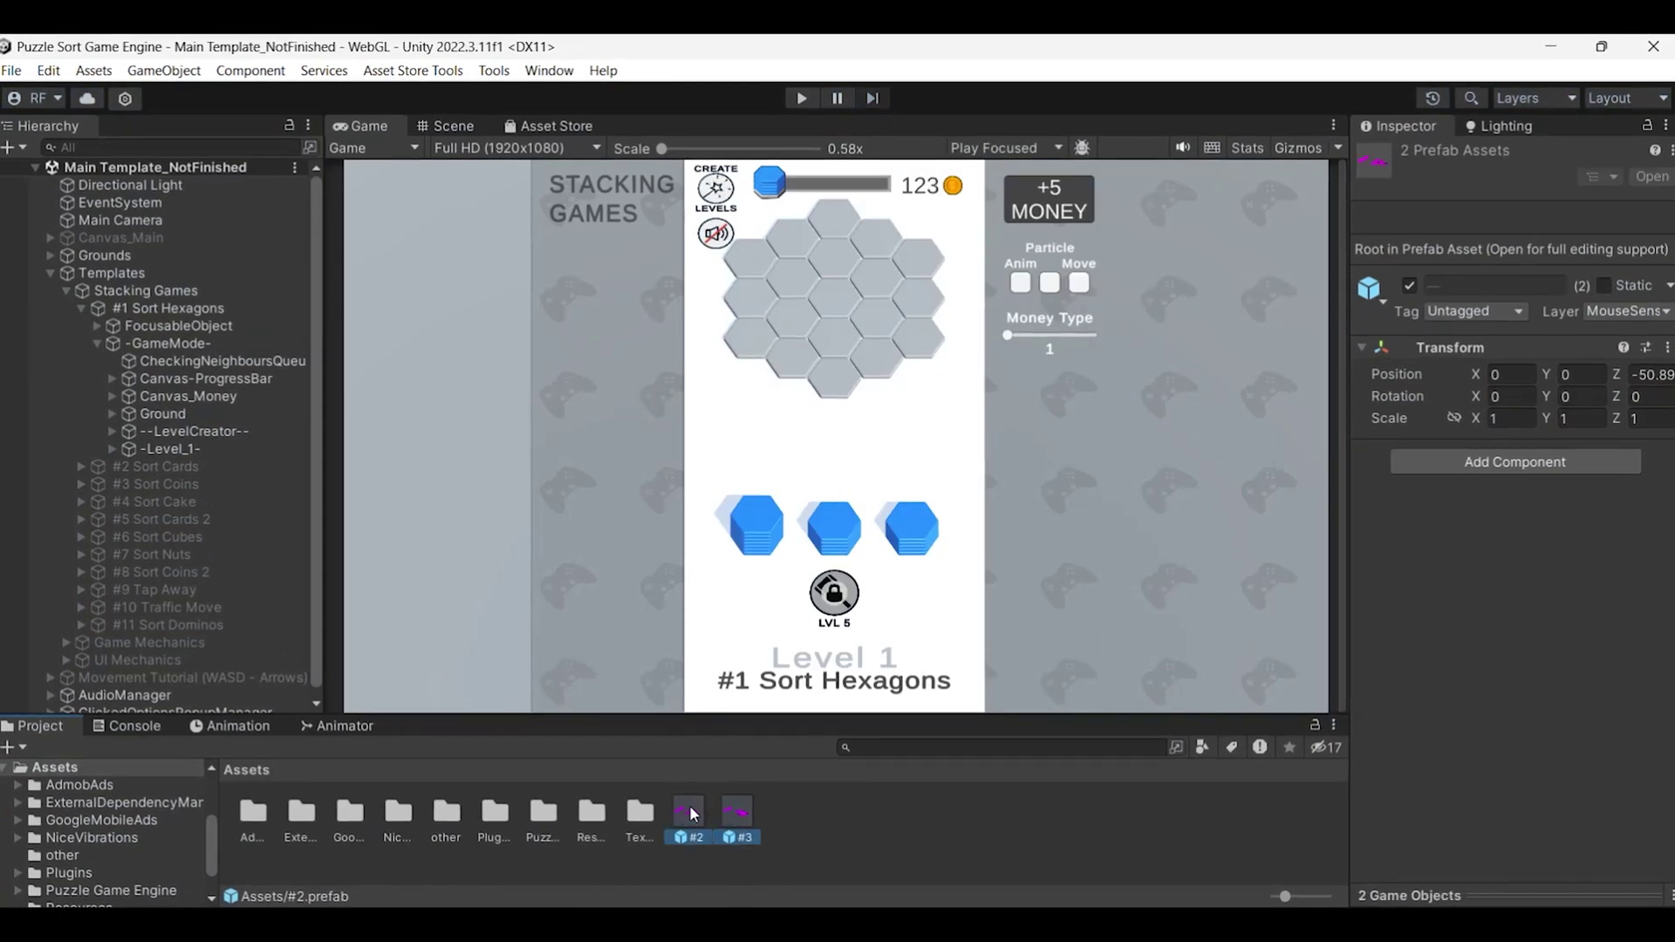
left_click_drag(686, 804, 170, 337)
left_click(448, 123)
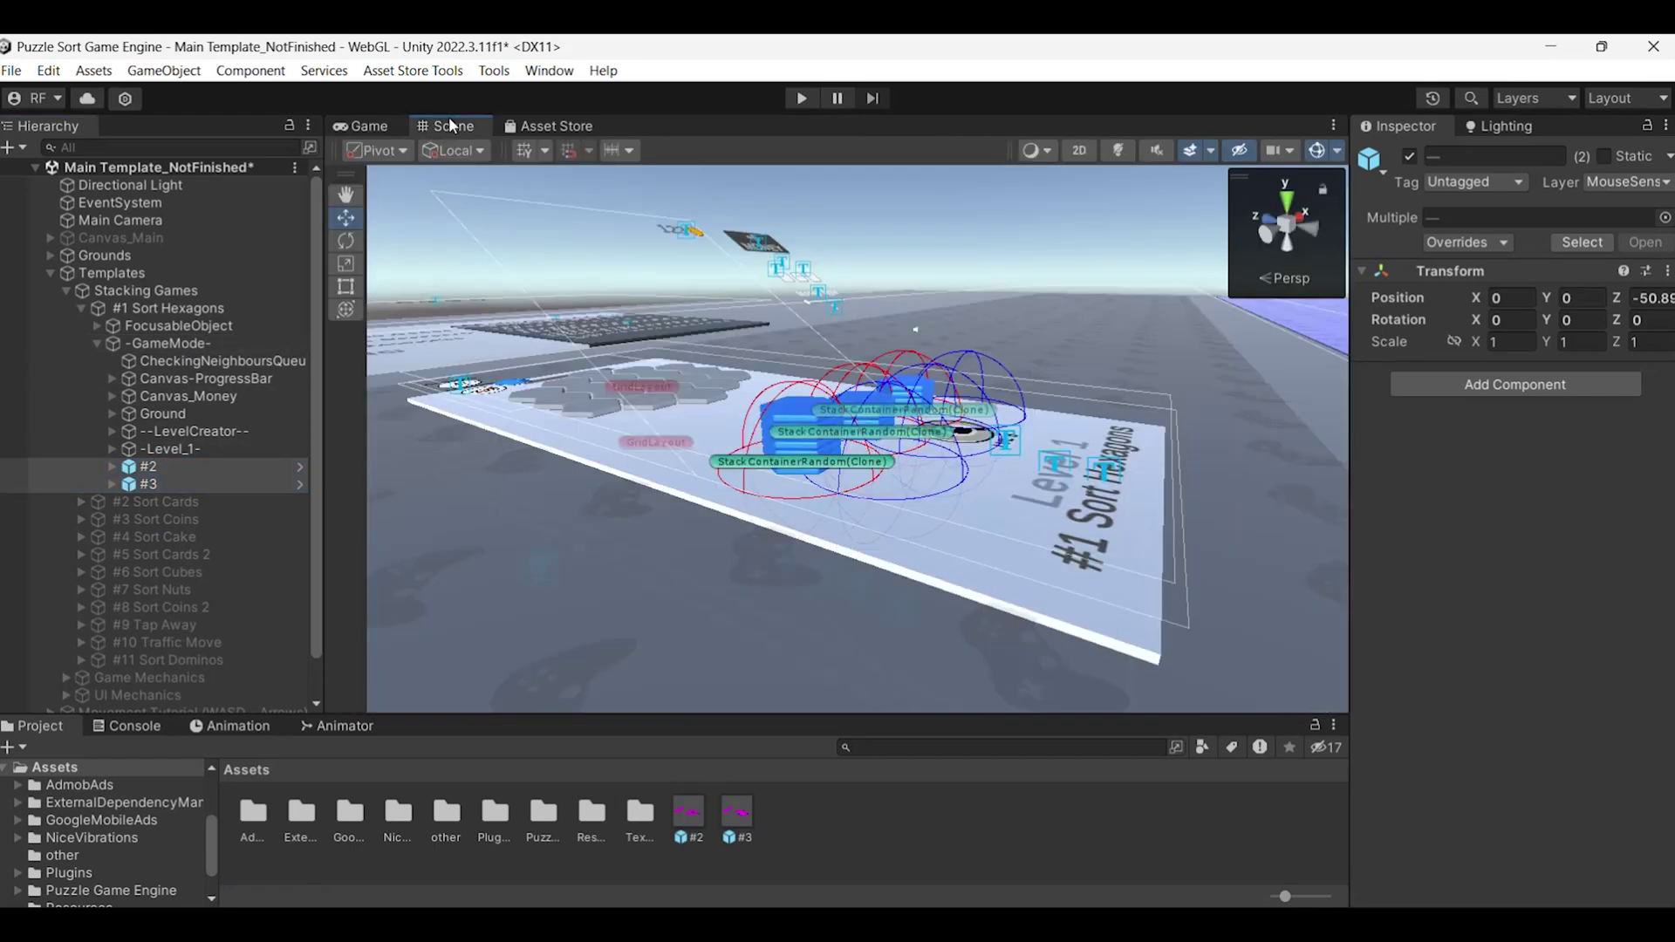
- Rename the two level instances to -Level_2- and -Level_3-
left_click(172, 470)
type("-Level_")
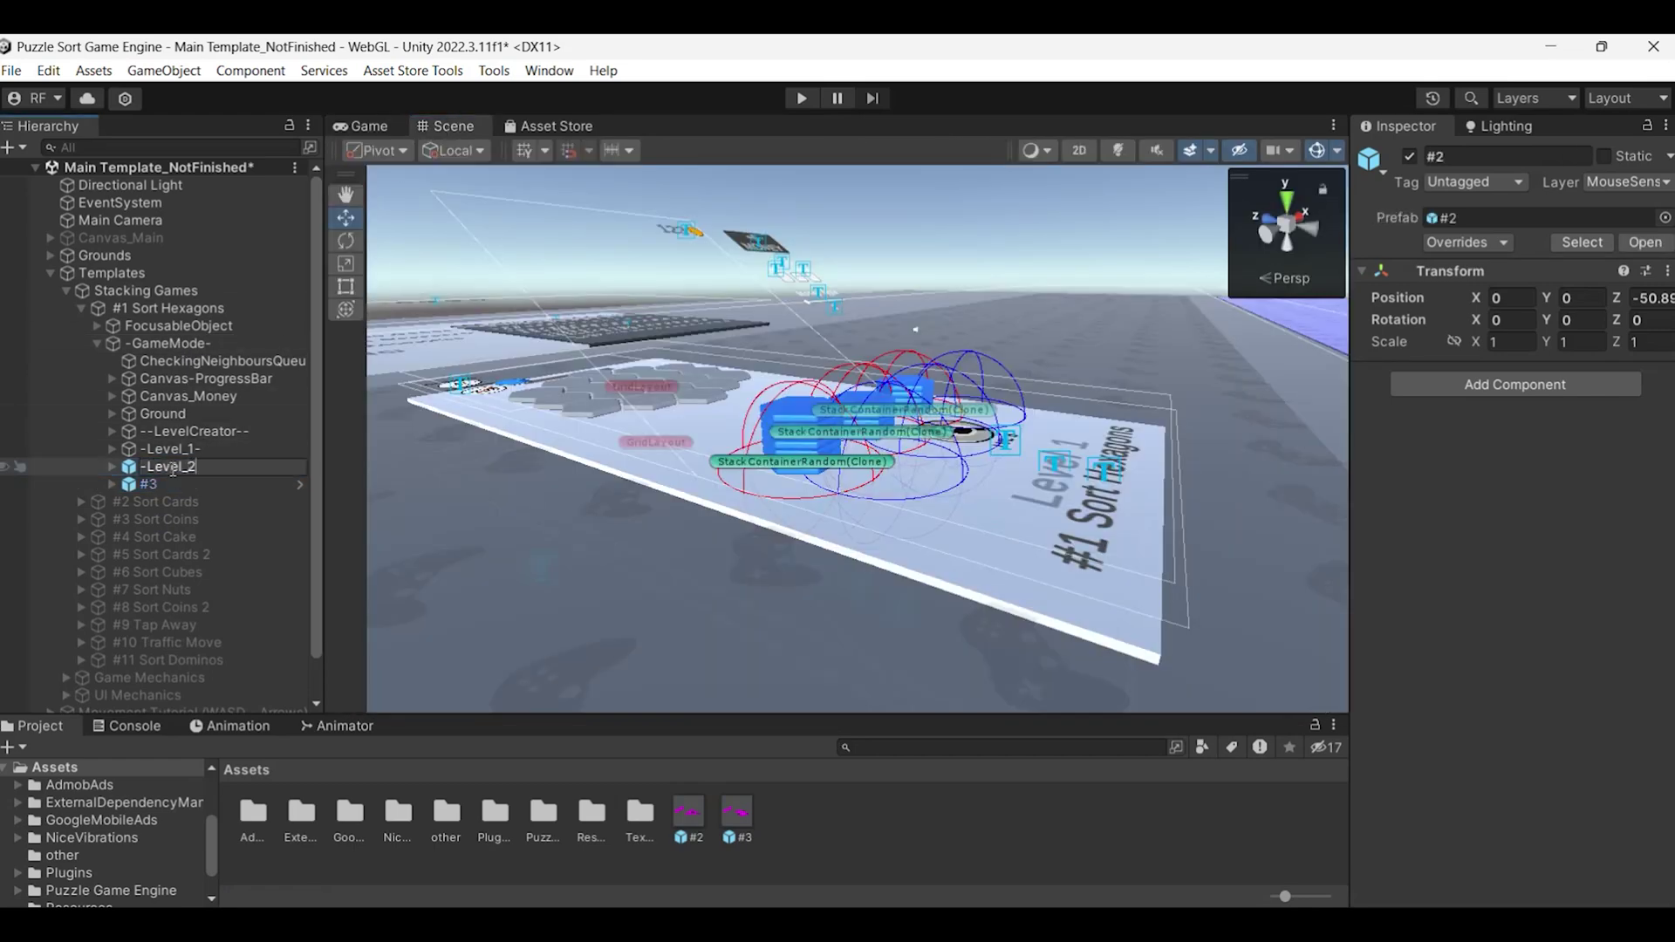
type("-")
key("Return")
key("Down")
type("Level_3-")
key("Return")
- Reset the Transform of -Level_2- and -Level_3- and lift them to about 0.6 height
left_click(170, 468, "shift")
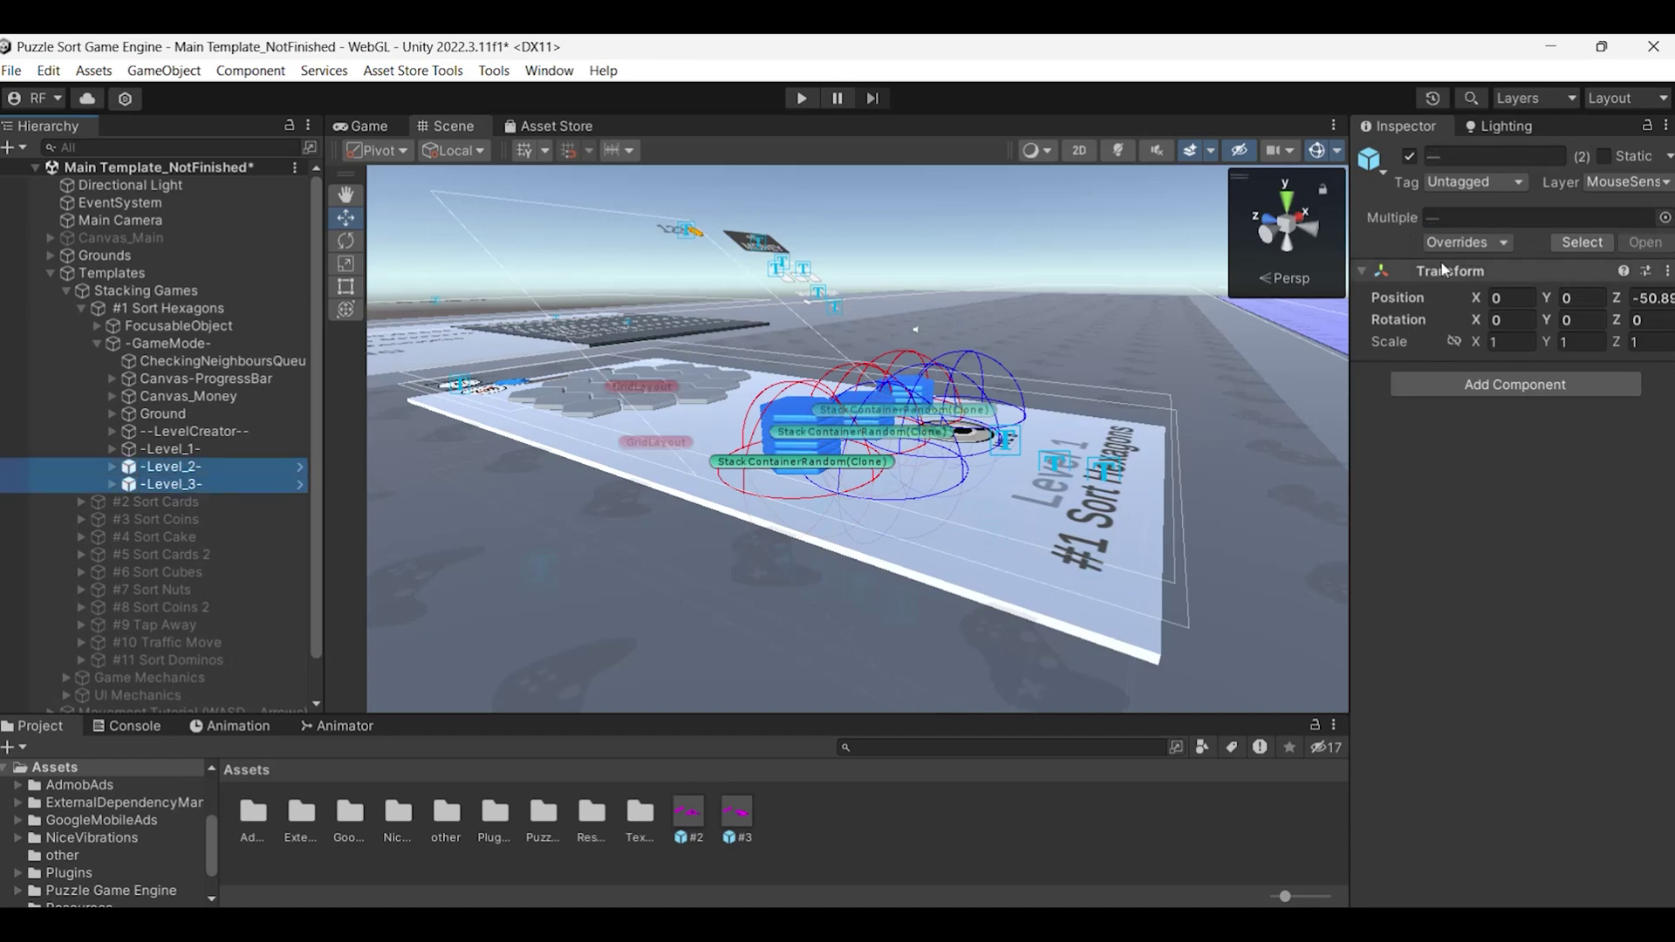
right_click(1467, 278)
left_click(1494, 288)
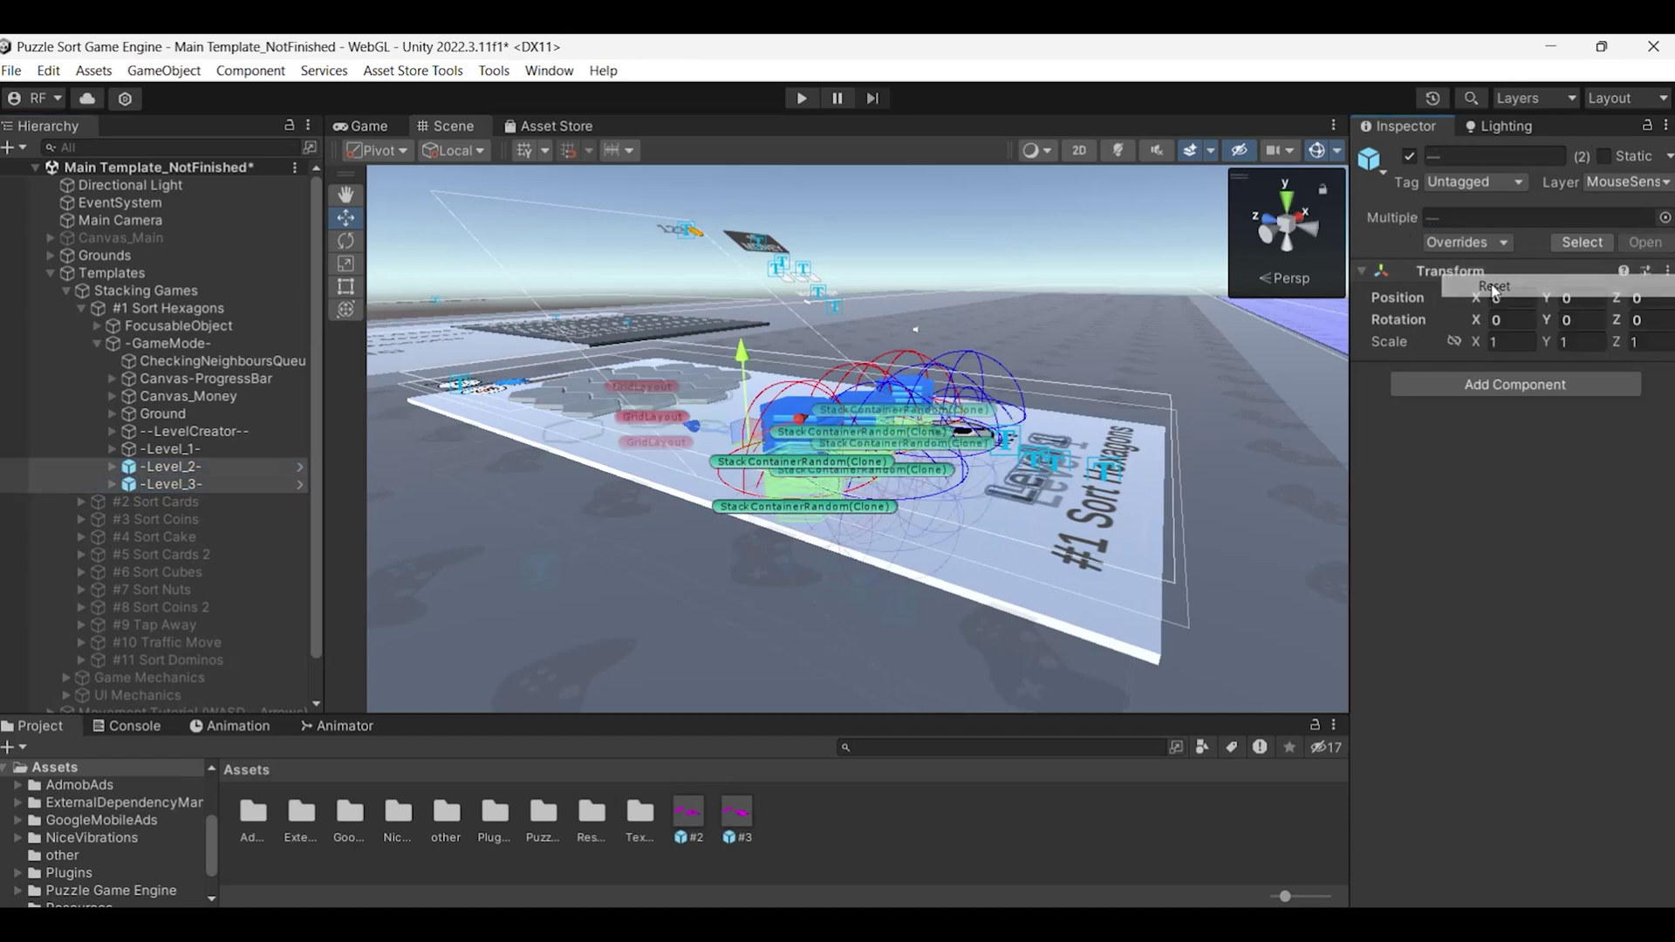
scroll(908, 338, "up", 3)
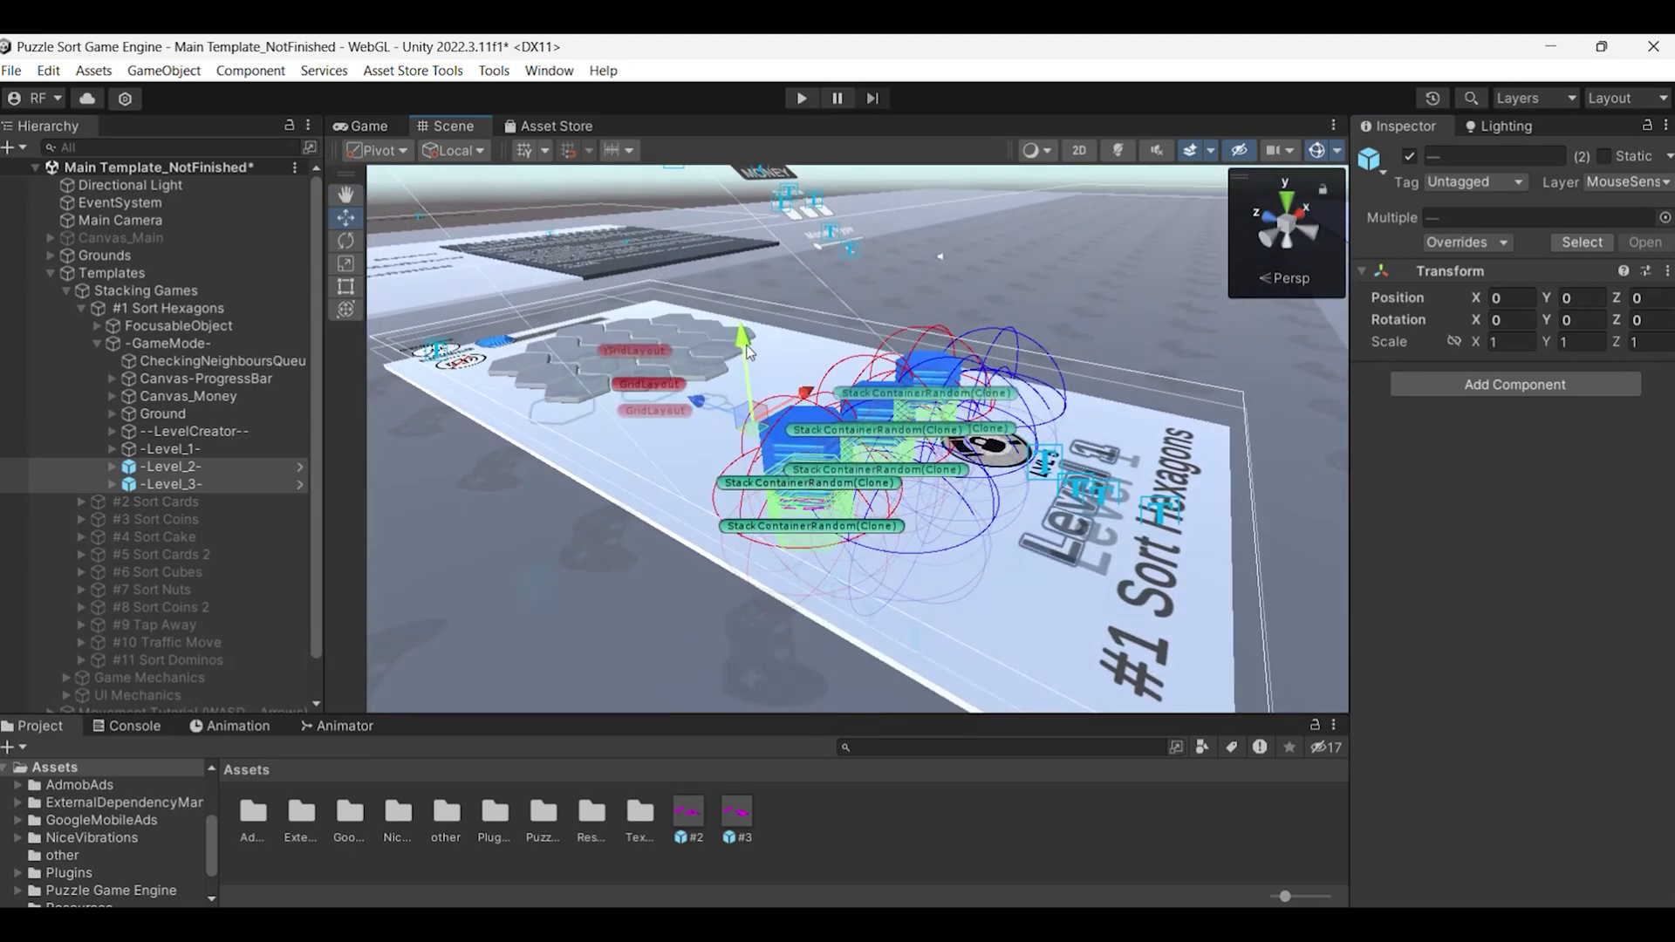
mouse_move(737, 323)
left_mouse_down()
mouse_move(735, 281)
mouse_move(744, 314)
left_mouse_up()
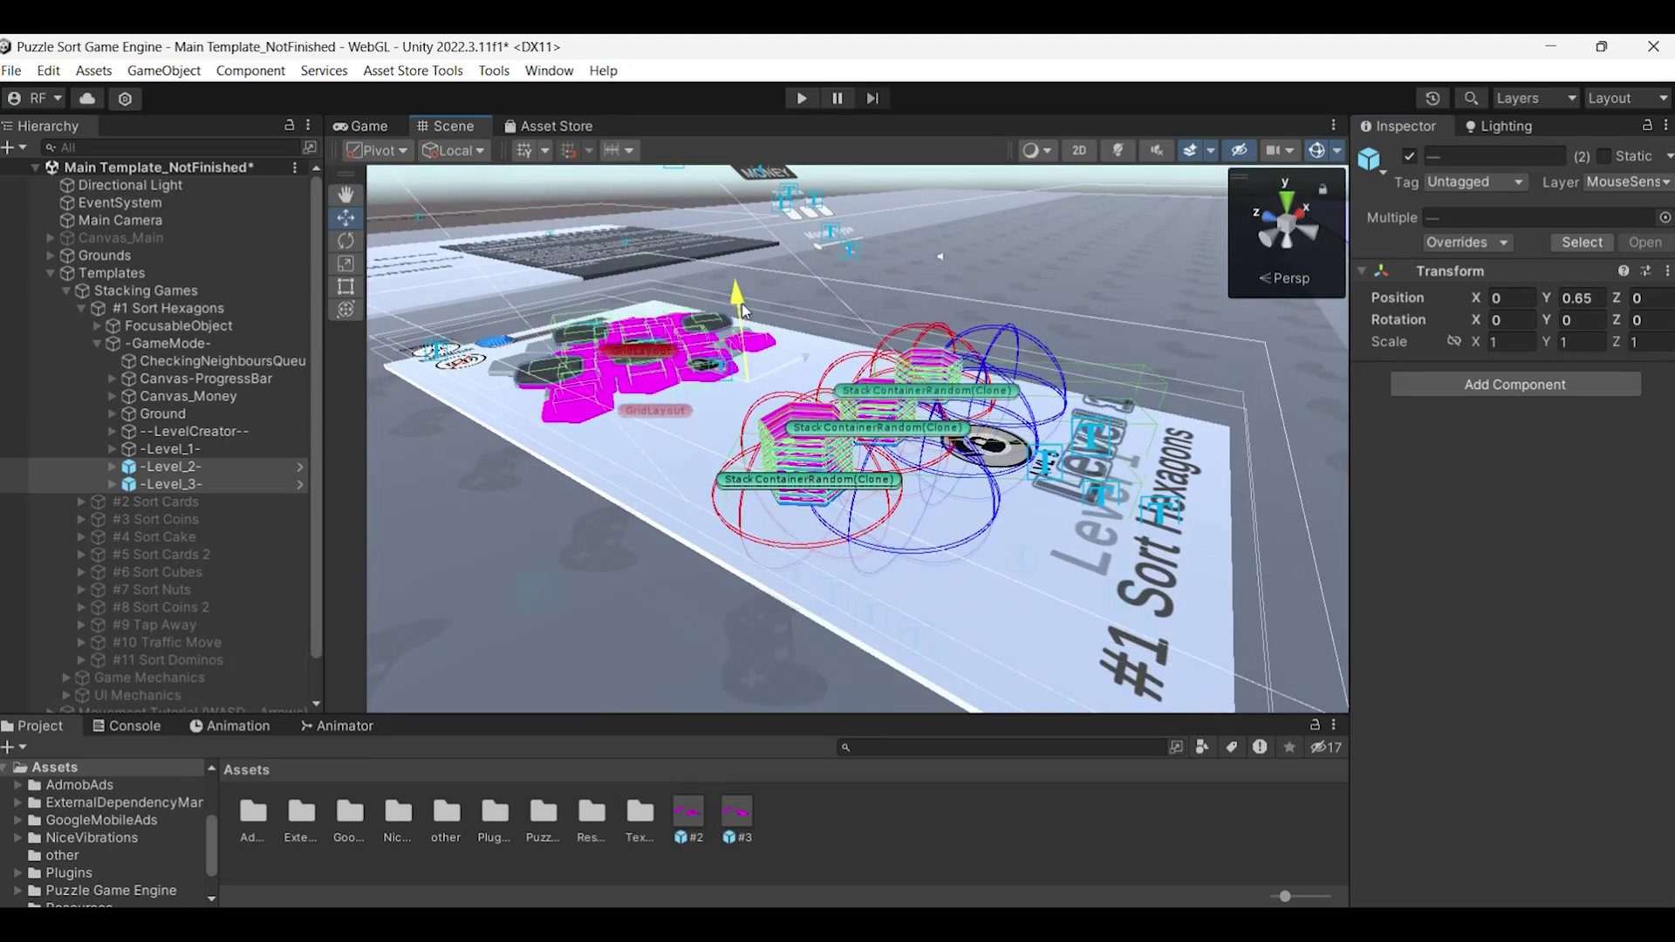
left_click_drag(713, 369, 717, 384)
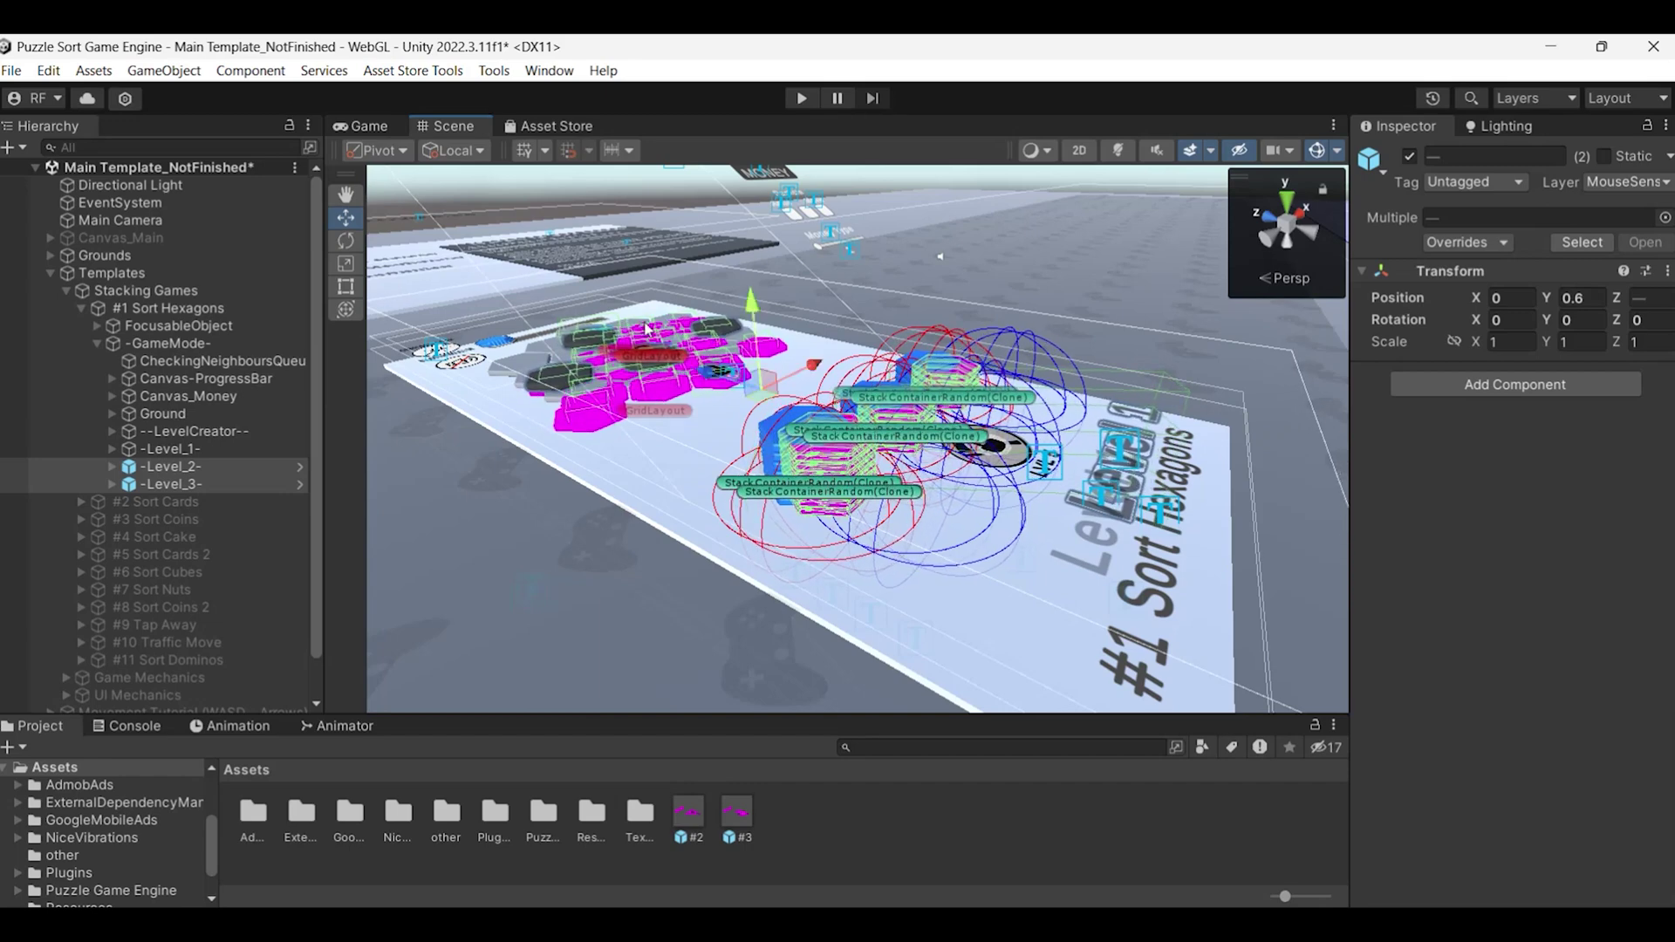
- In #1 Sort Hexagons, set Need To Collect Element 1 to 15 and Element 2 to 40
left_click(183, 293)
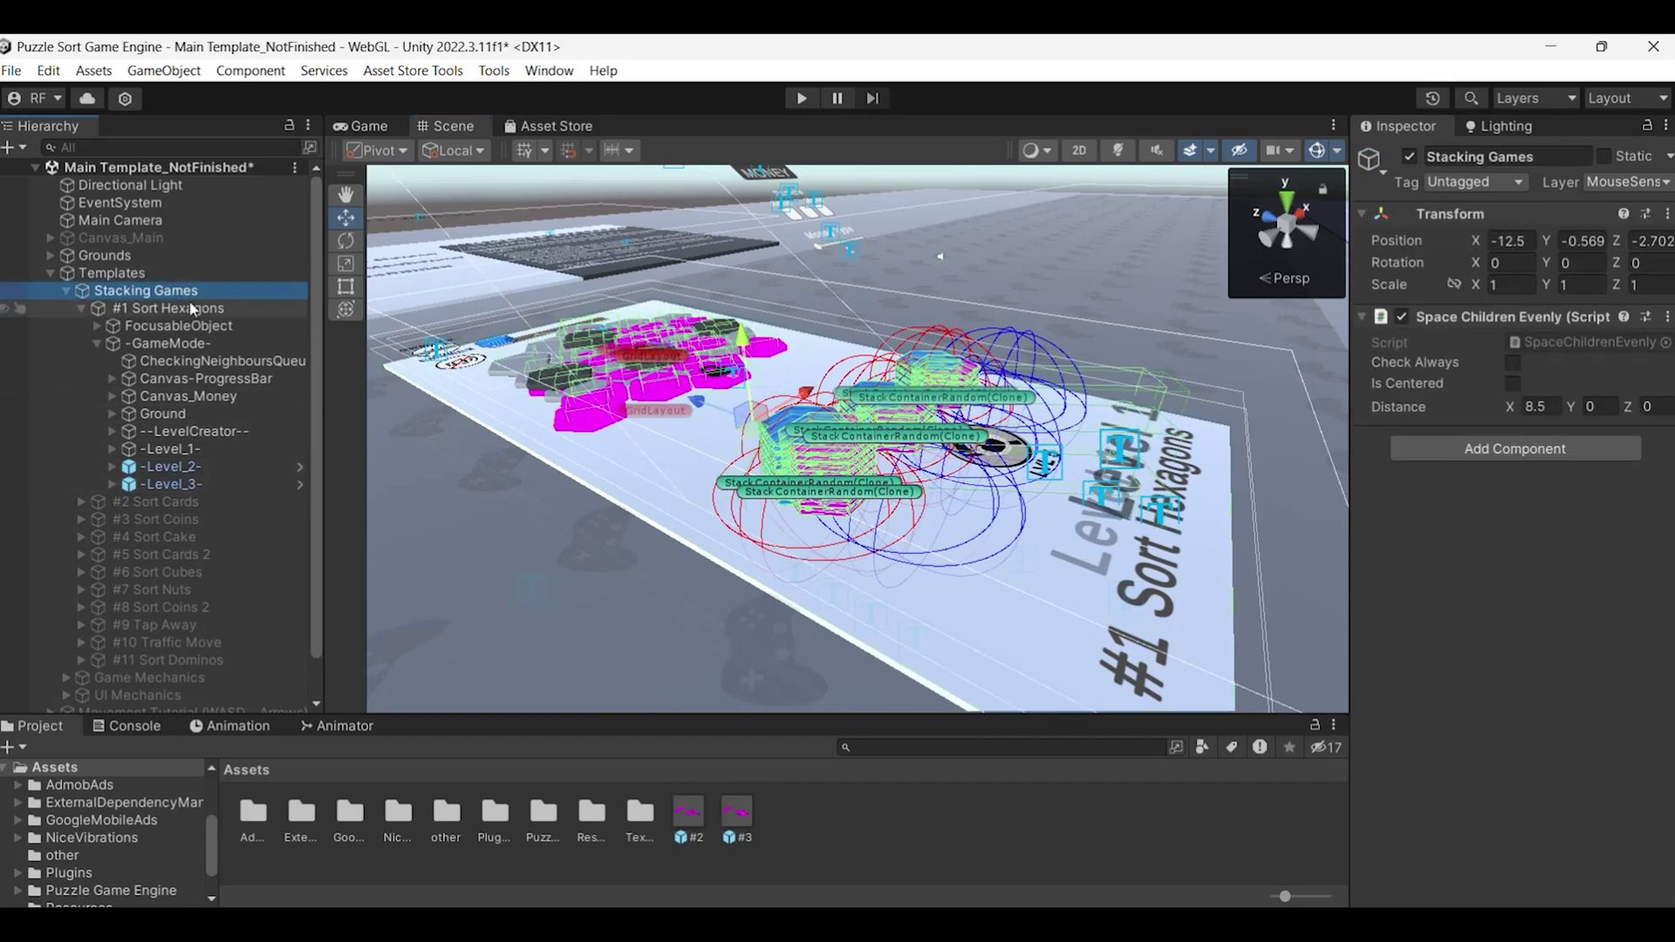
left_click(195, 312)
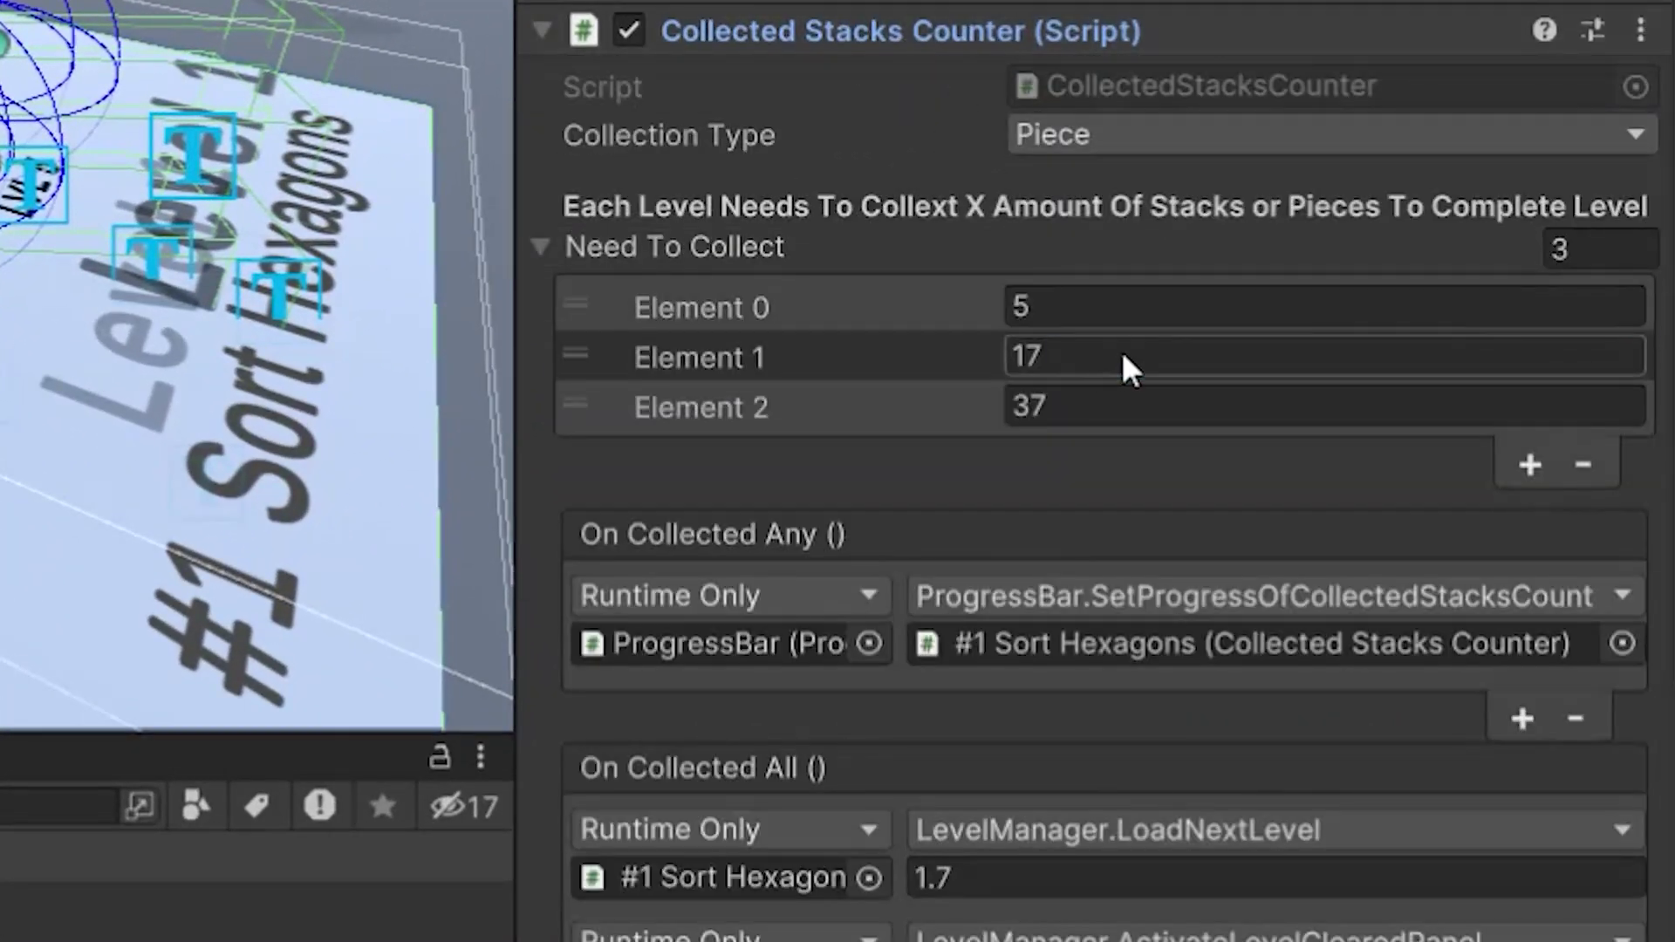
left_click(1123, 356)
type("15")
left_click(1092, 406)
type("40")
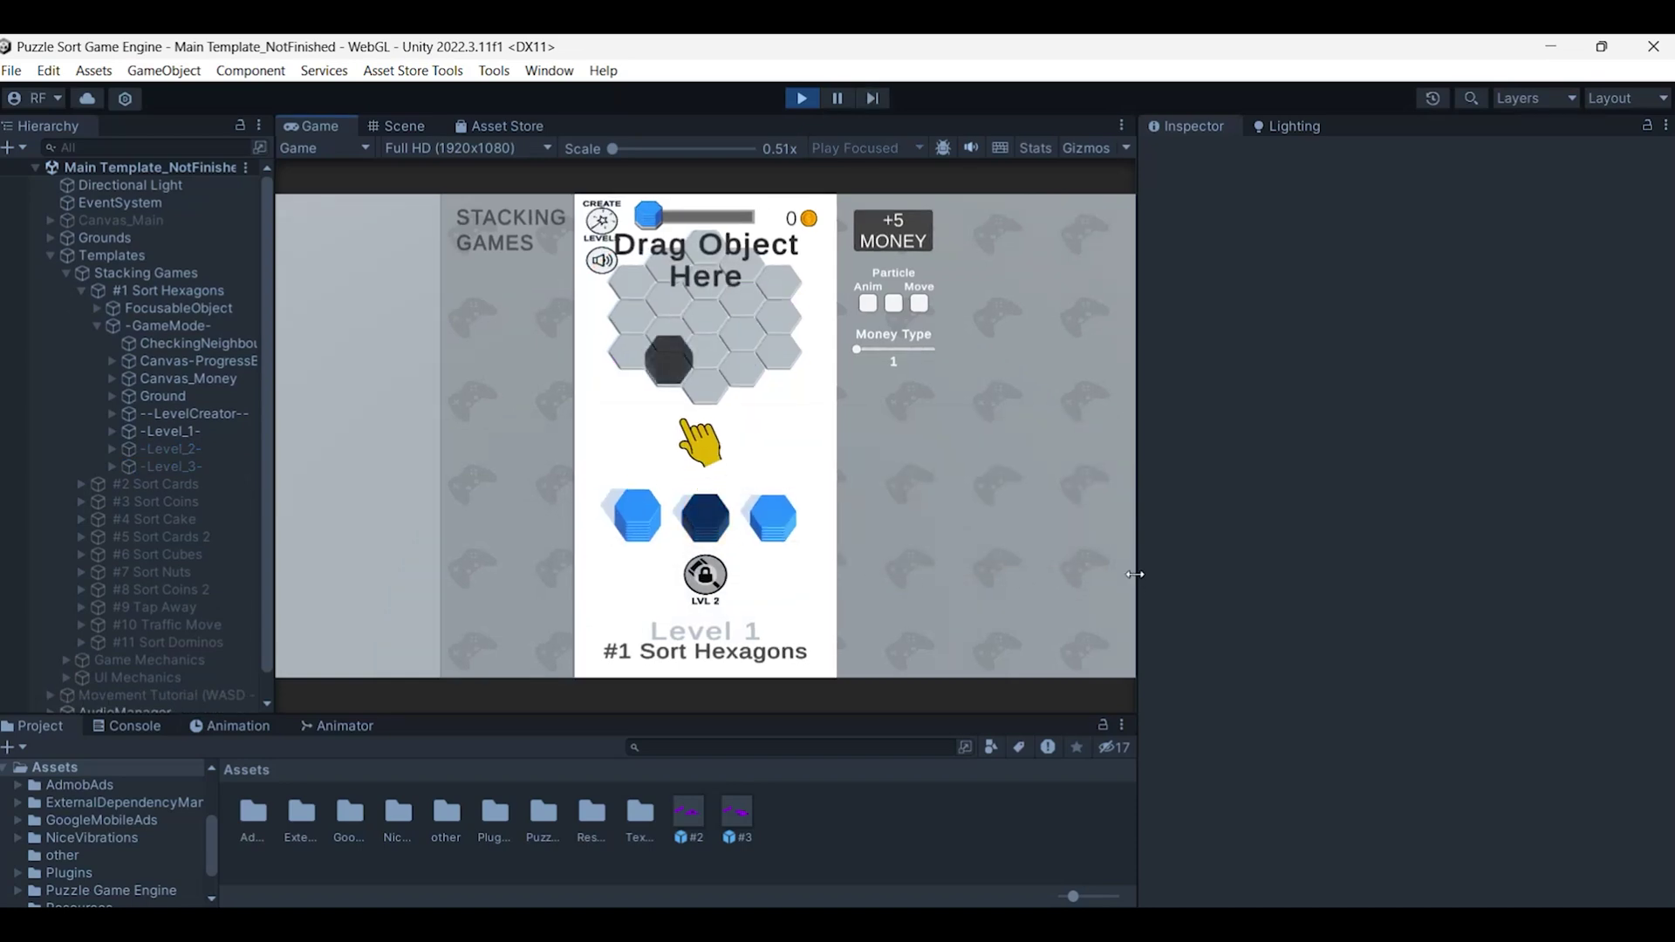
- Widen the Game view and place blue, green, purple and orange stacks, merging the blues
left_click_drag(1139, 582, 1264, 554)
left_click_drag(816, 530, 775, 349)
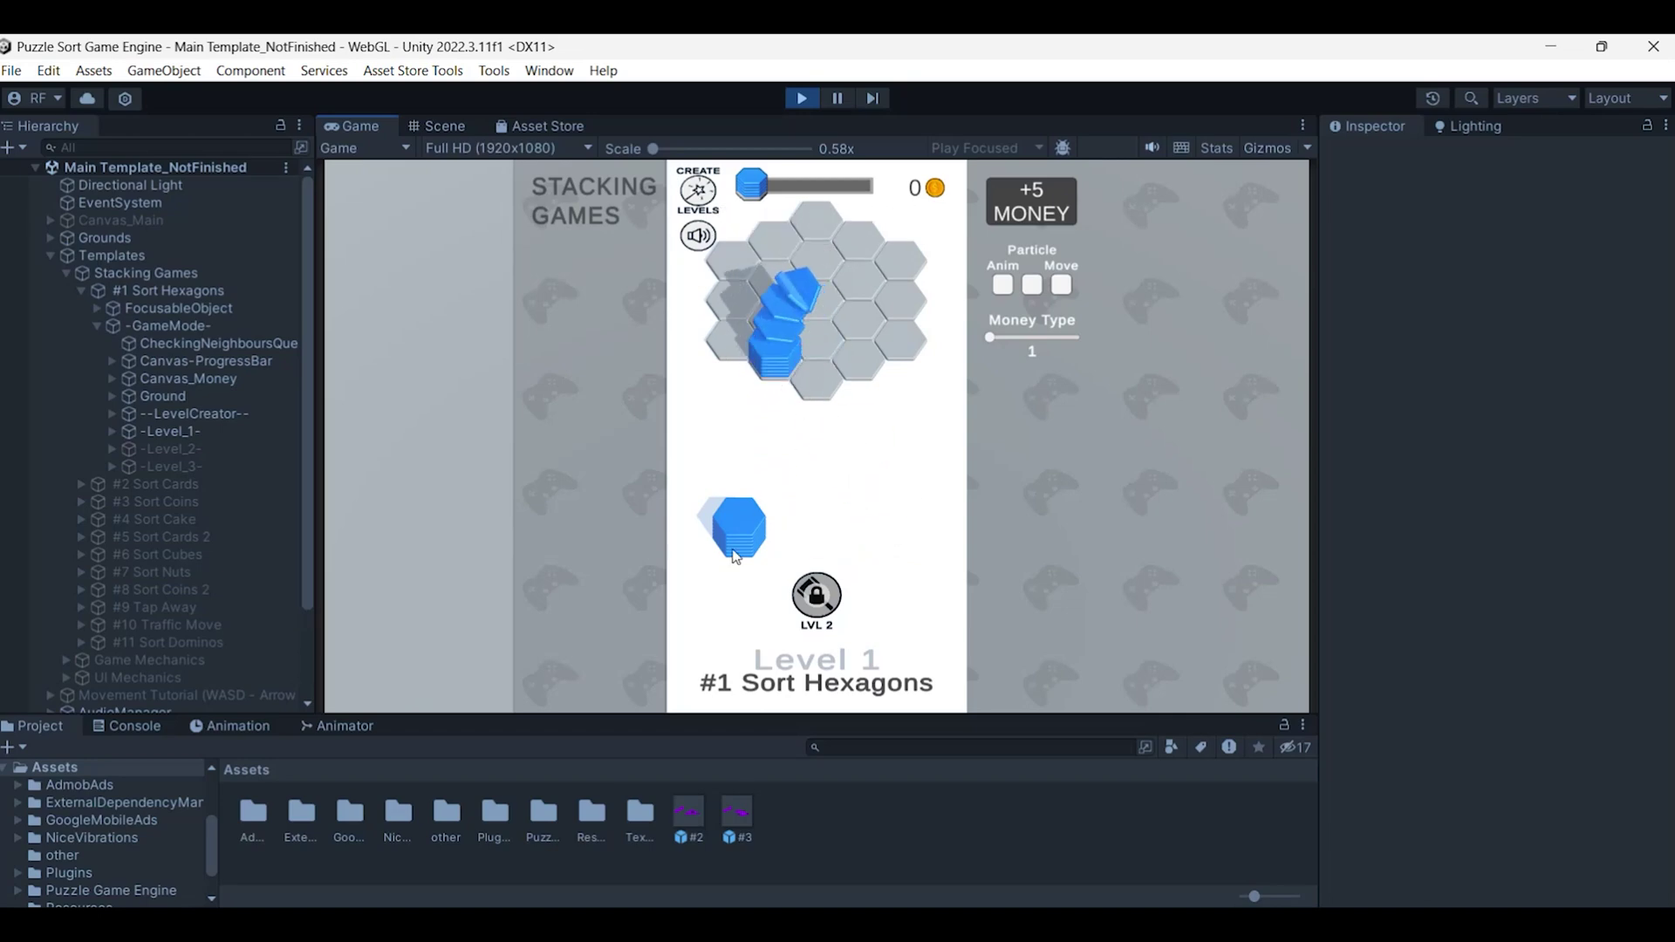
left_click_drag(737, 528, 730, 340)
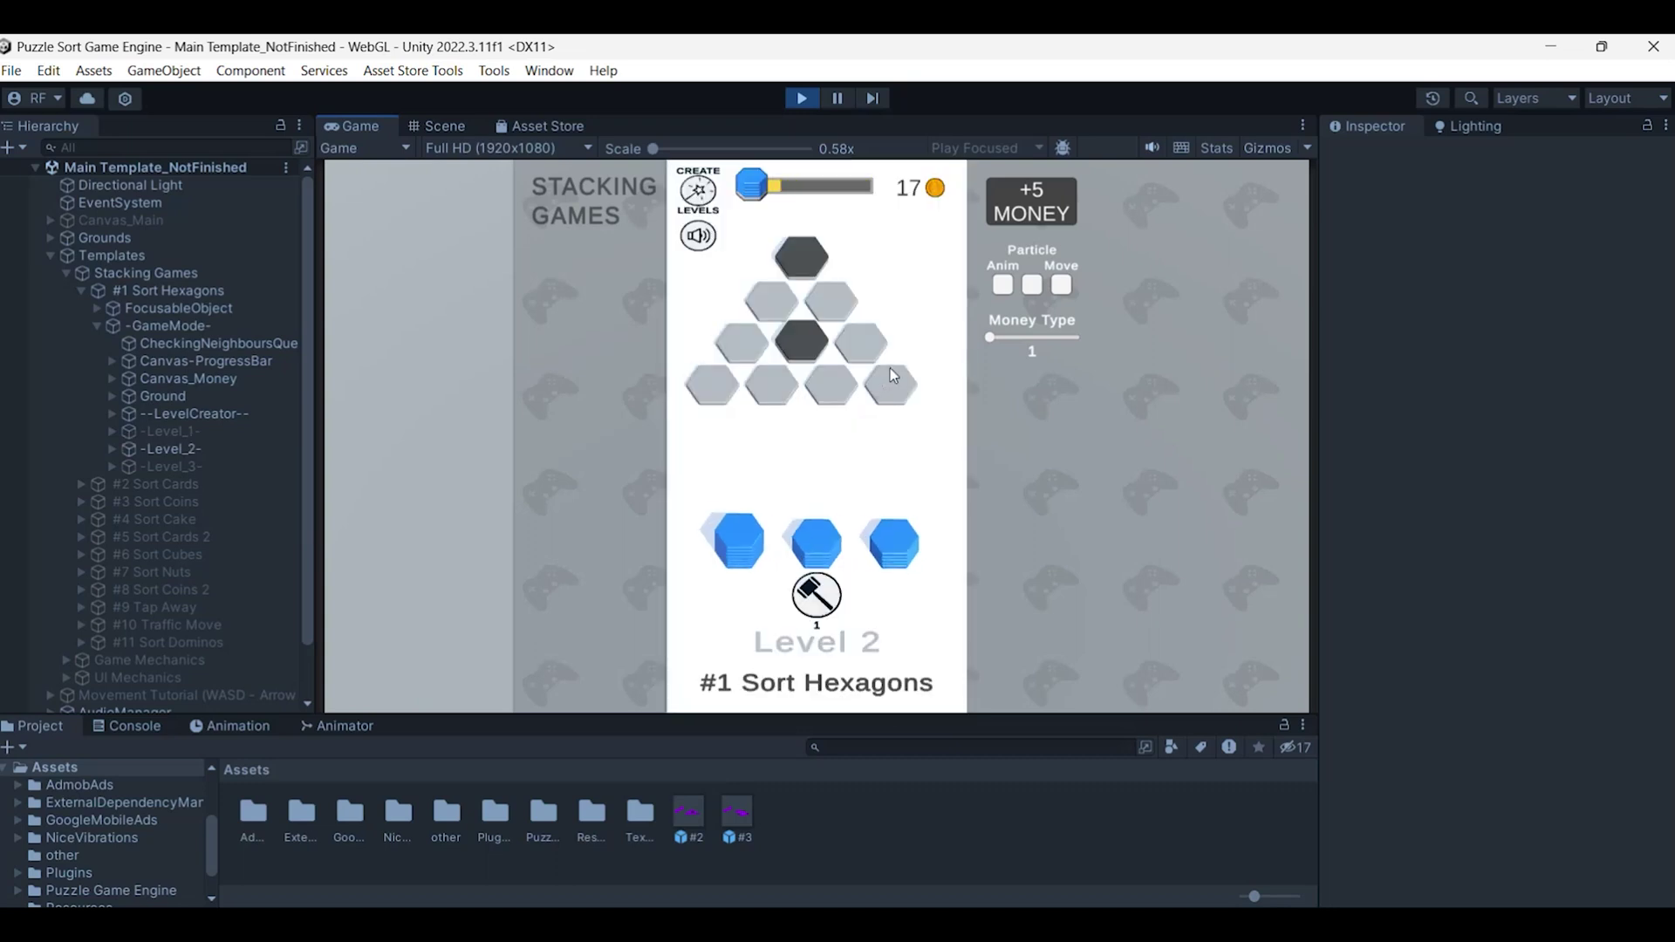
left_click_drag(738, 537, 772, 432)
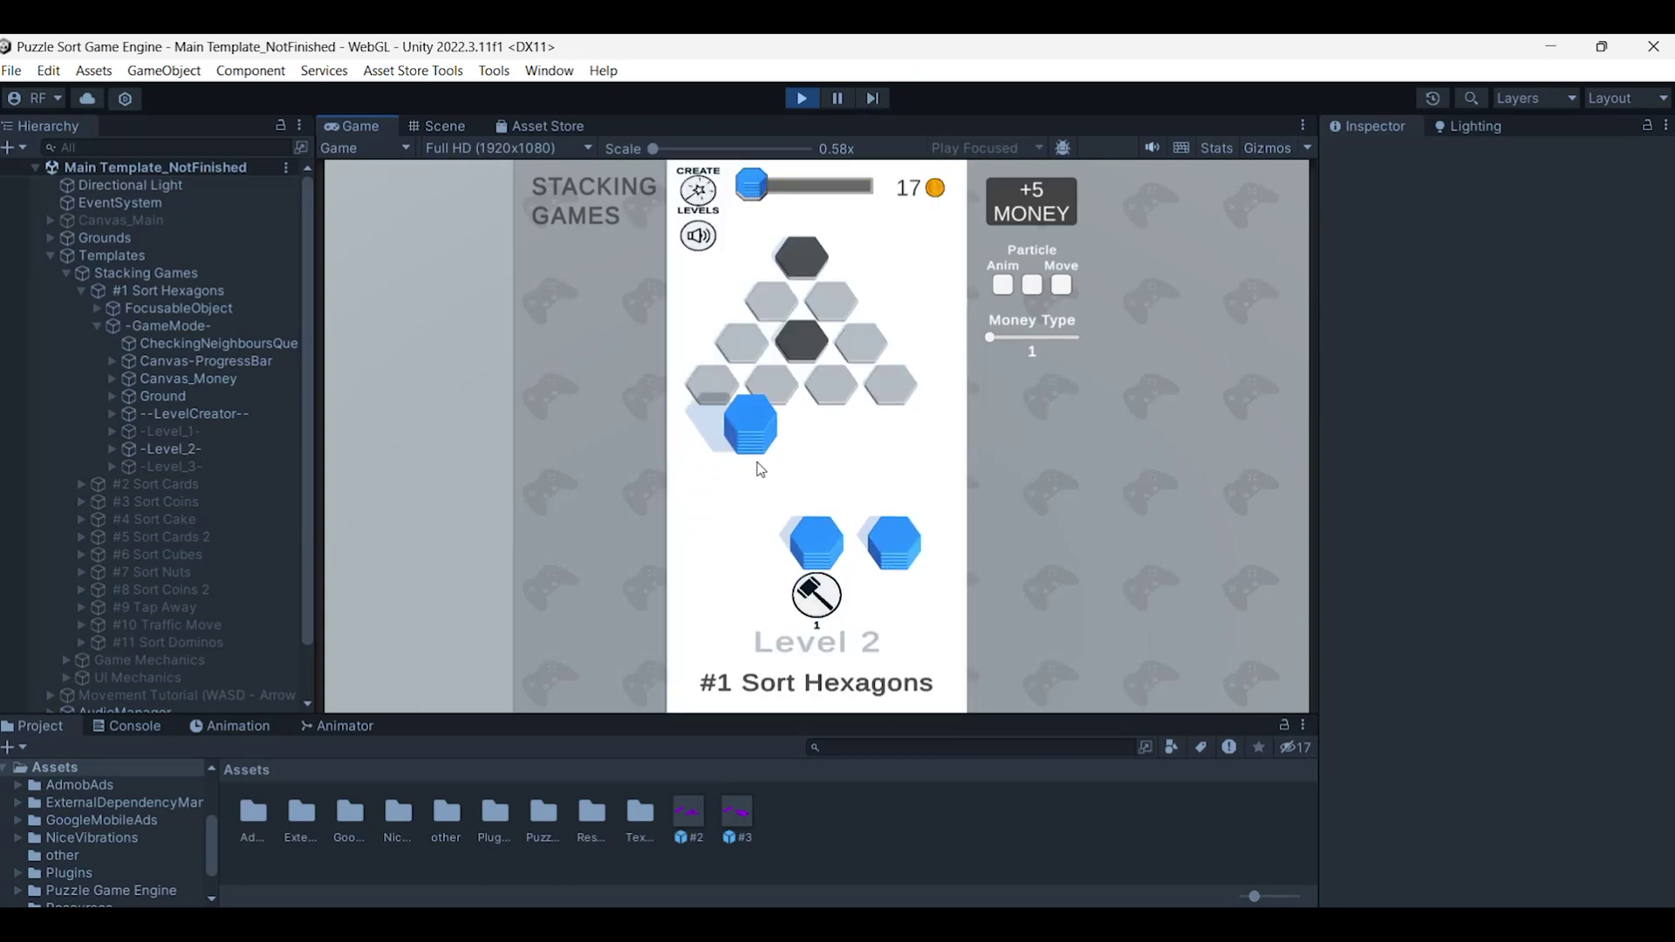
left_click_drag(816, 541, 829, 410)
left_click_drag(897, 550, 741, 336)
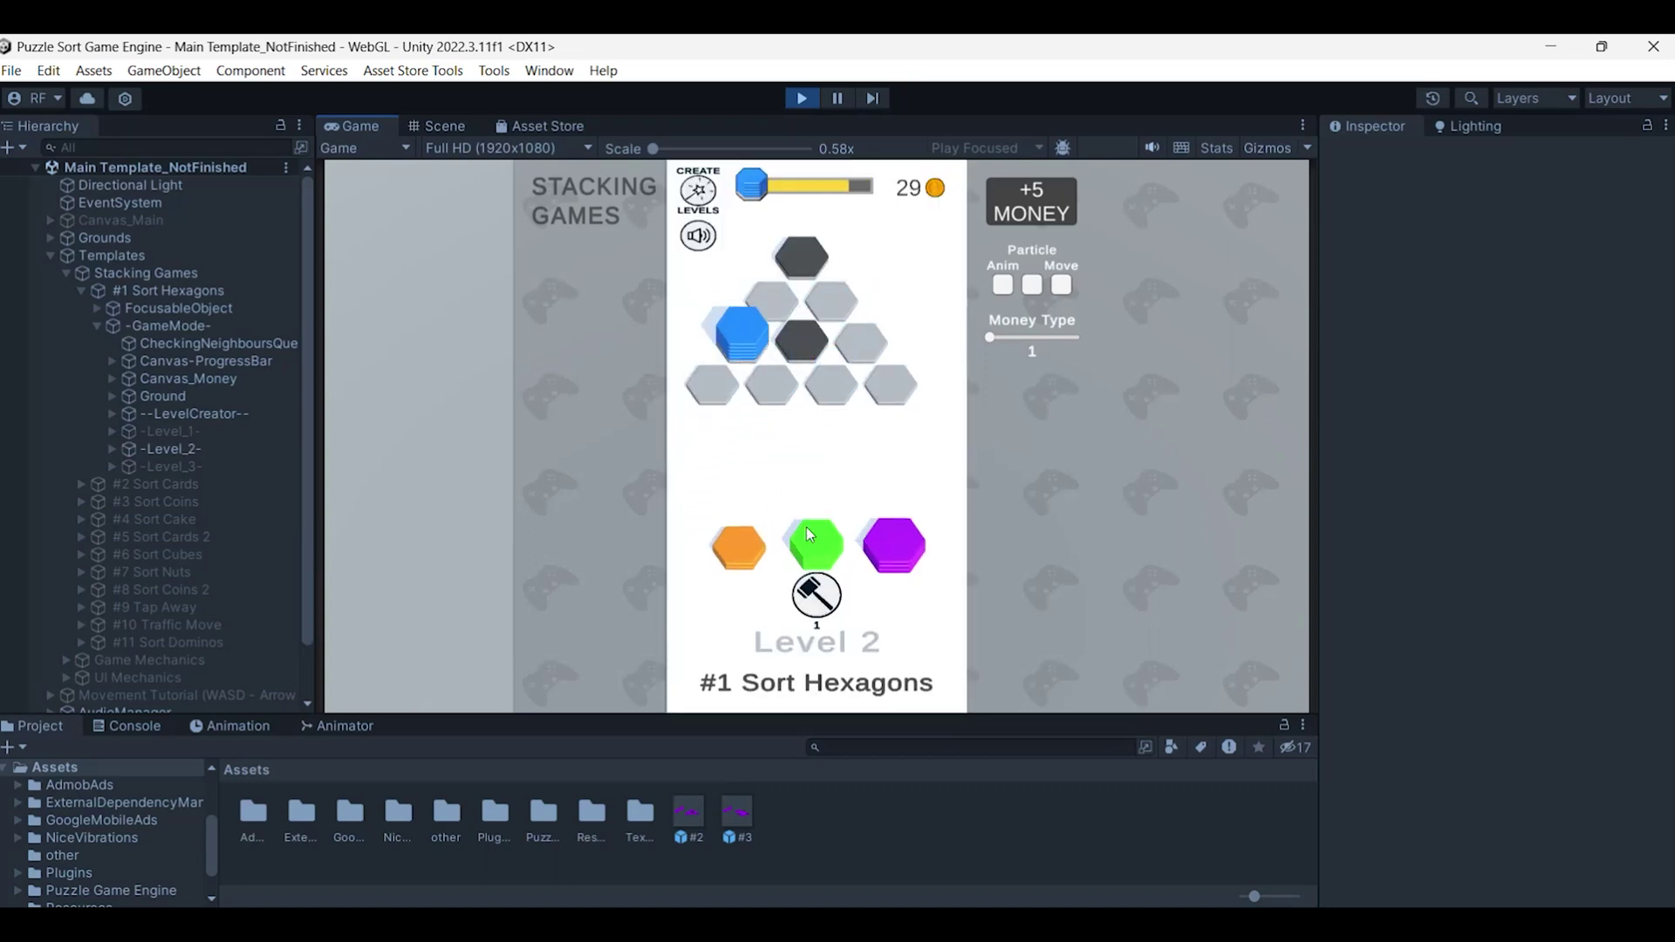
left_click_drag(816, 546, 772, 379)
left_click_drag(893, 545, 831, 379)
mouse_move(738, 545)
left_mouse_down()
mouse_move(742, 489)
mouse_move(831, 301)
left_mouse_up()
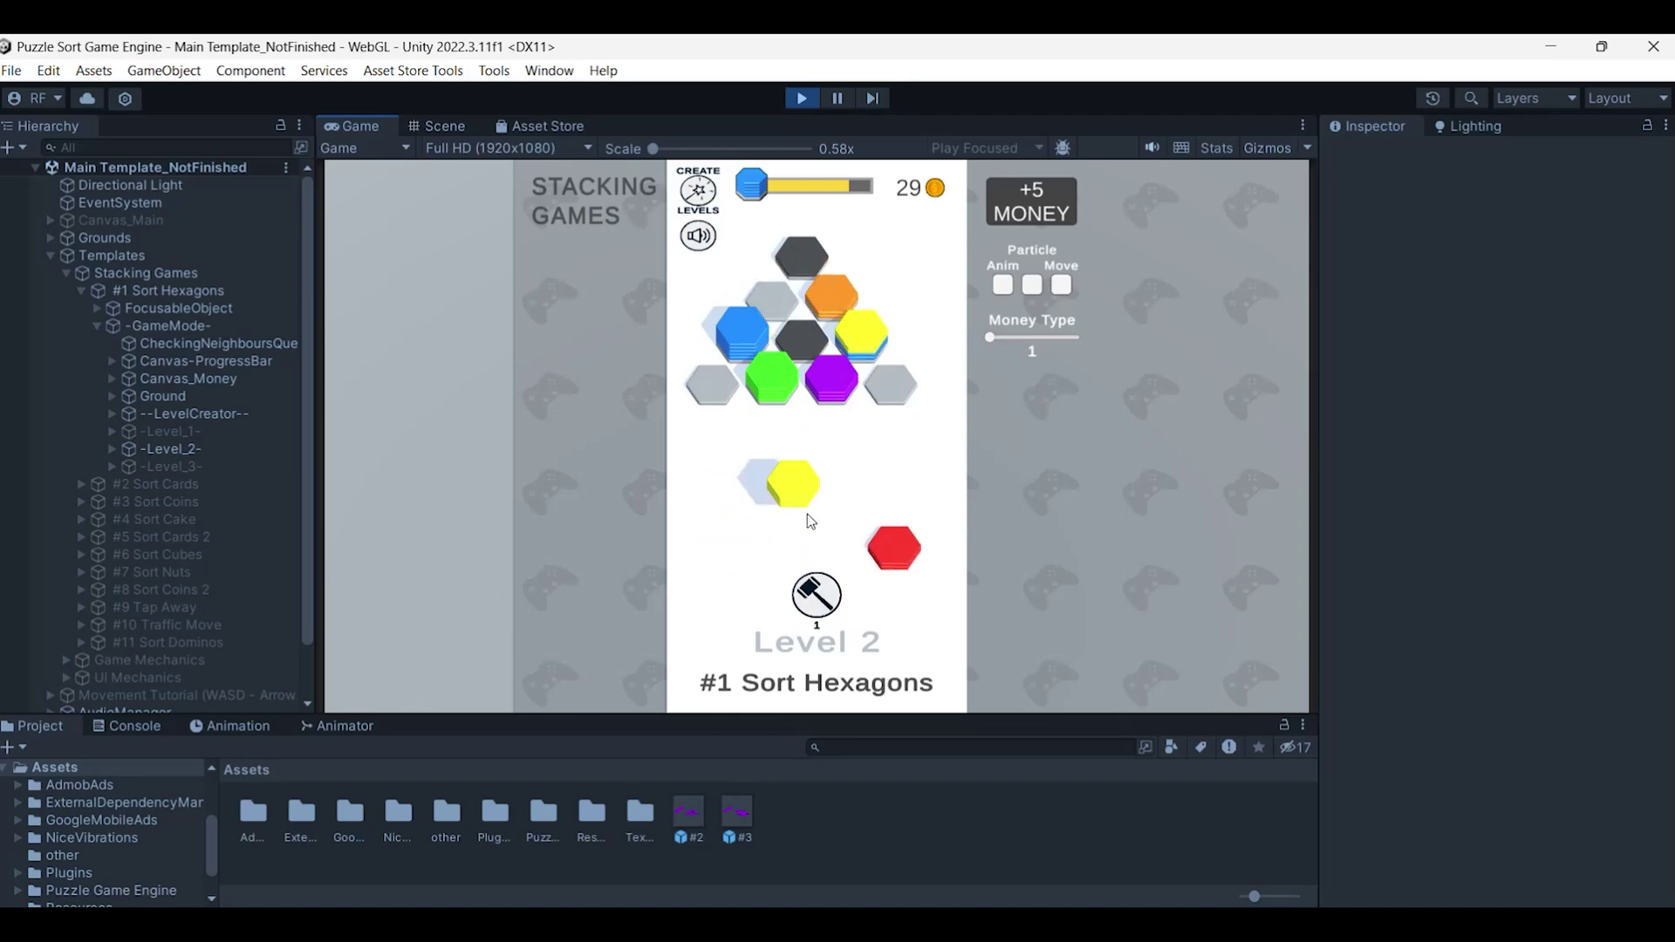
- Hammer the orange stack, fill the freed cells with red and green-red stacks, and buy another hammer
left_click(817, 595)
left_click(832, 296)
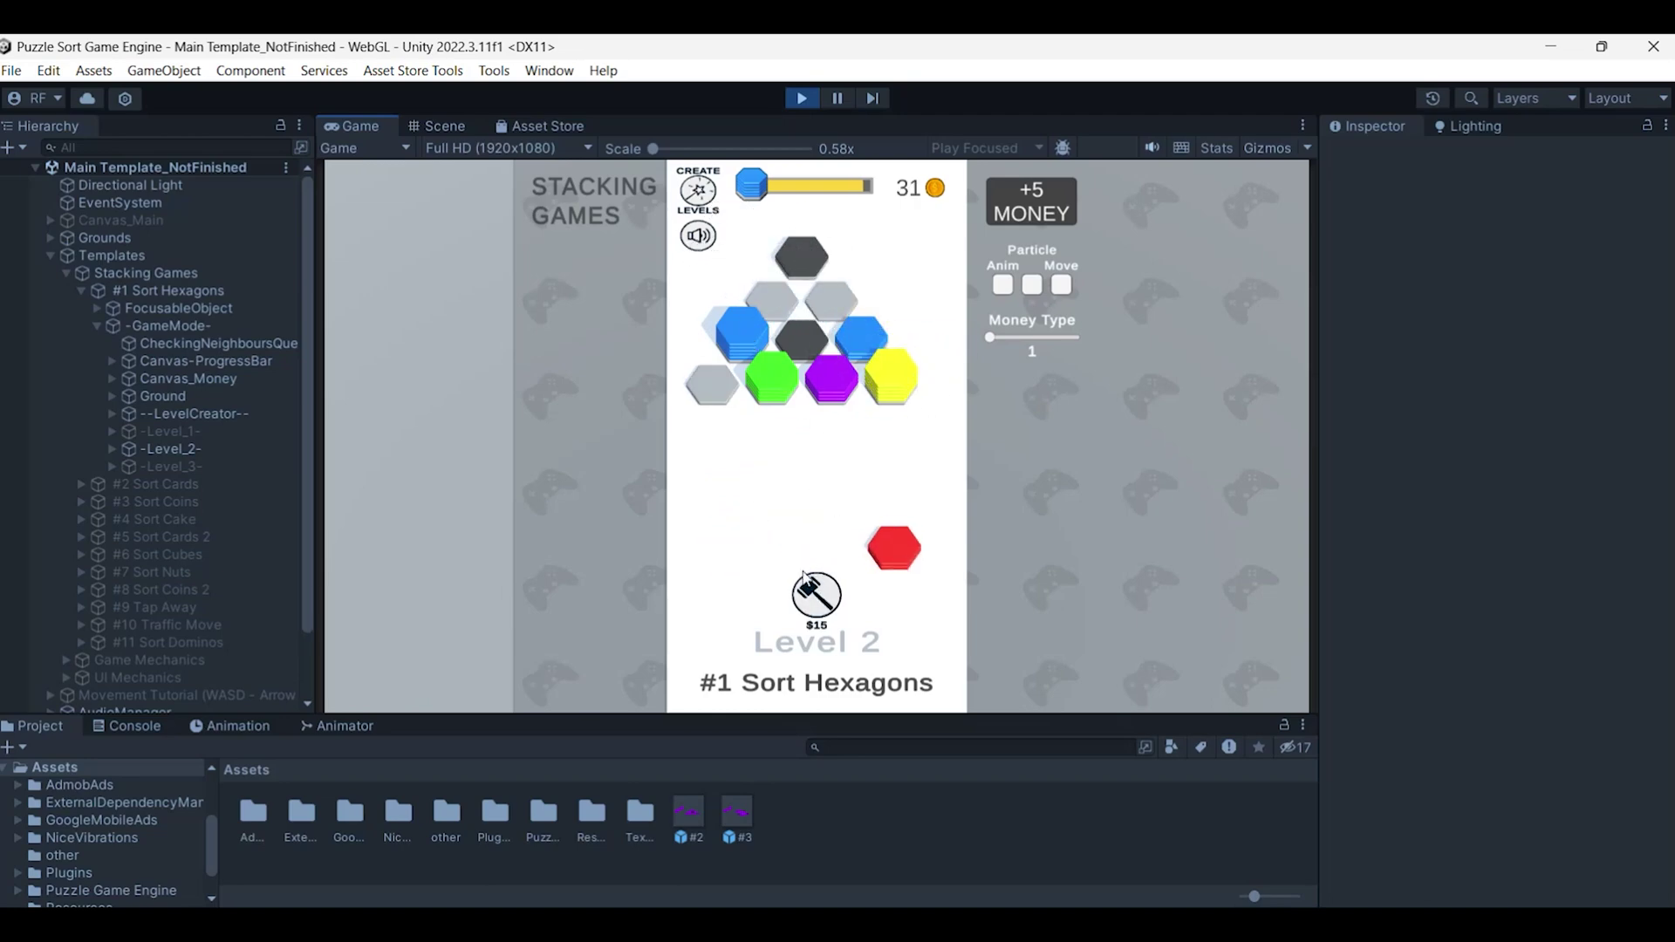
left_click_drag(894, 548, 832, 296)
left_click_drag(774, 568, 741, 426)
left_click(829, 599)
- Smash a stack to finish Level 2, then place blue, green and purple stacks on Level 3
left_click(712, 384)
left_click_drag(894, 543, 773, 348)
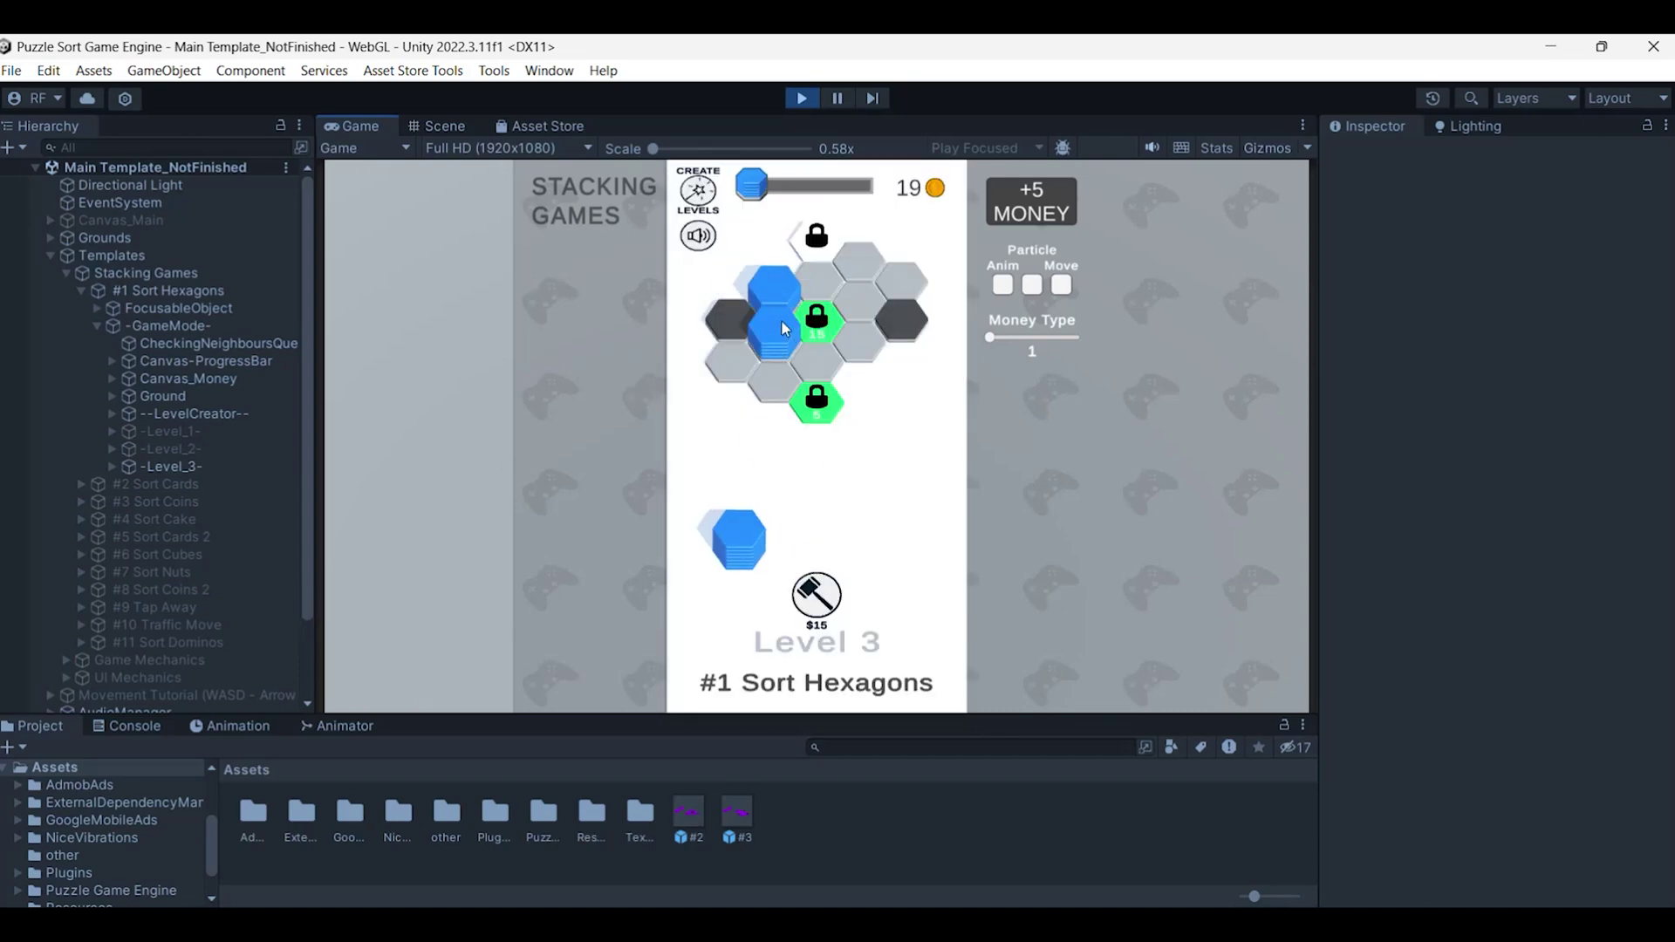
left_click_drag(755, 556, 772, 375)
left_click_drag(894, 548, 858, 303)
mouse_move(738, 542)
left_mouse_down()
mouse_move(817, 393)
mouse_move(772, 349)
left_mouse_up()
- Place green and yellow stacks, merge two blue stacks, and hammer a blue stack
left_click_drag(892, 541, 817, 312)
left_click_drag(816, 537, 772, 321)
left_click_drag(816, 537, 772, 332)
left_click_drag(892, 541, 772, 323)
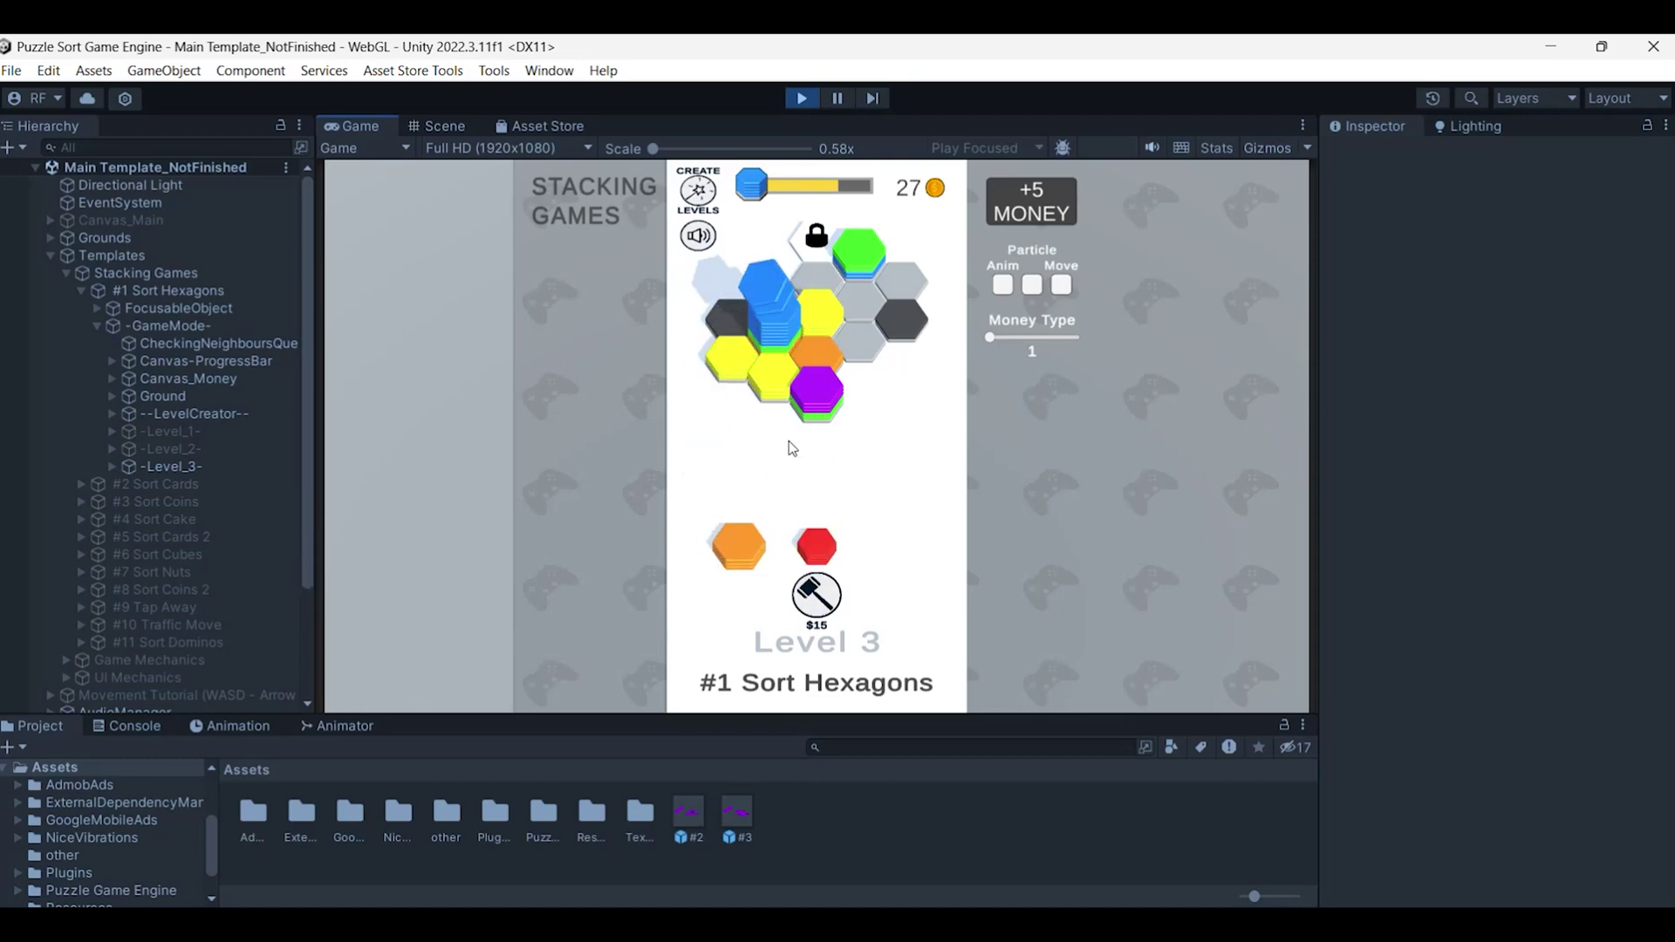
left_click(817, 597)
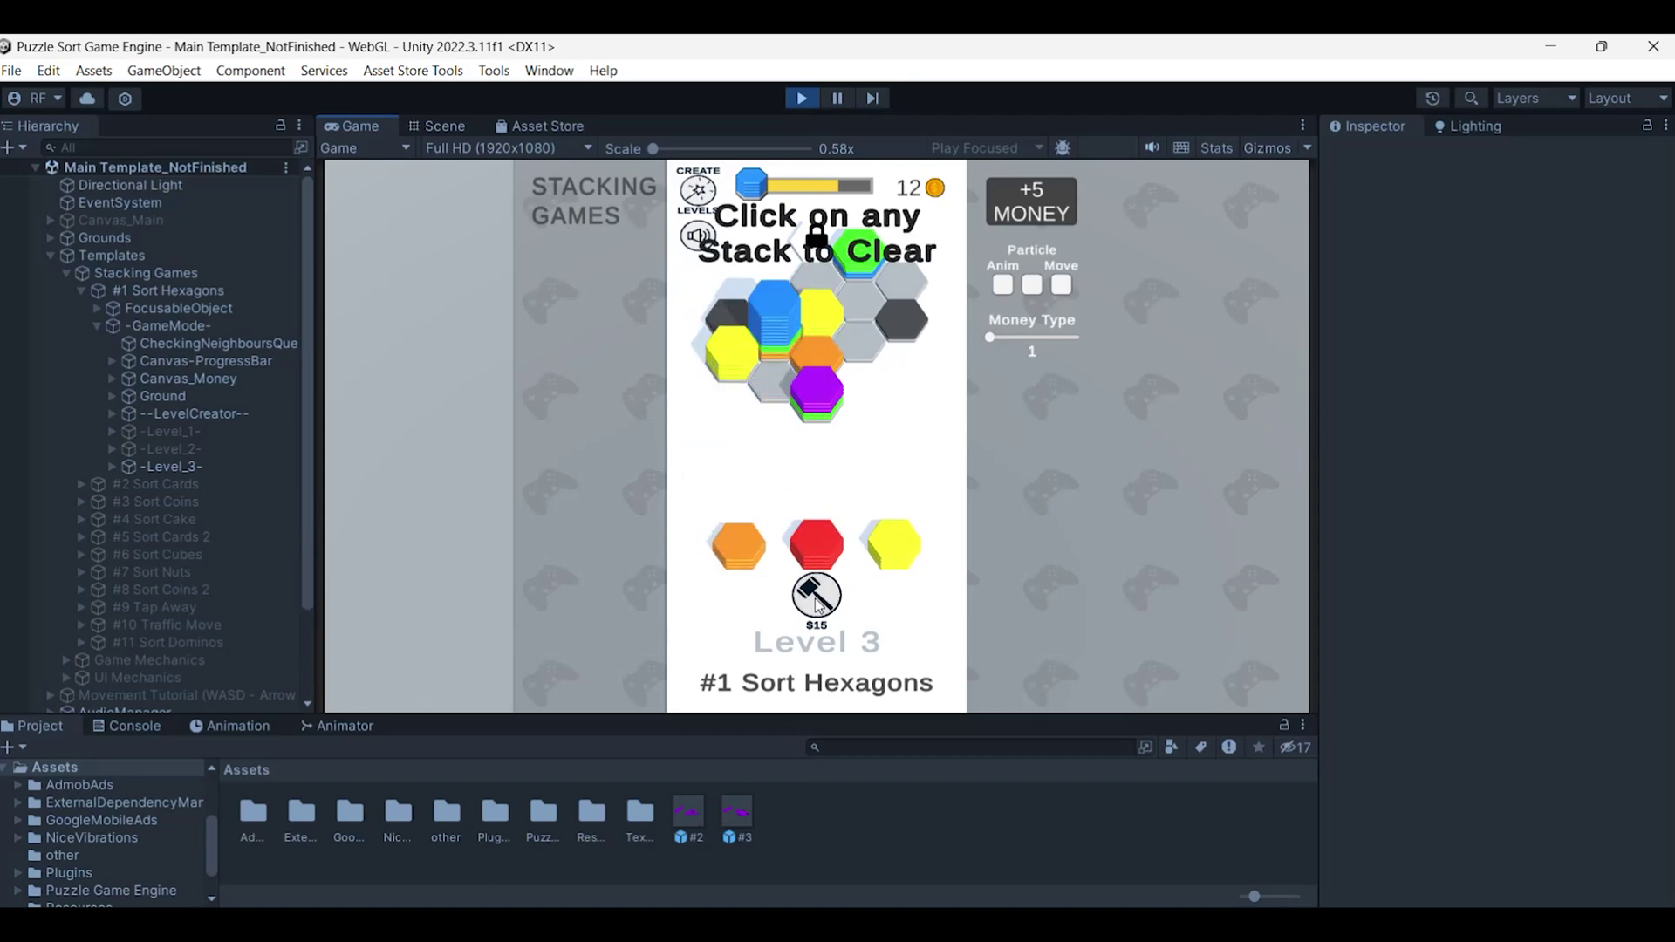
left_click(779, 316)
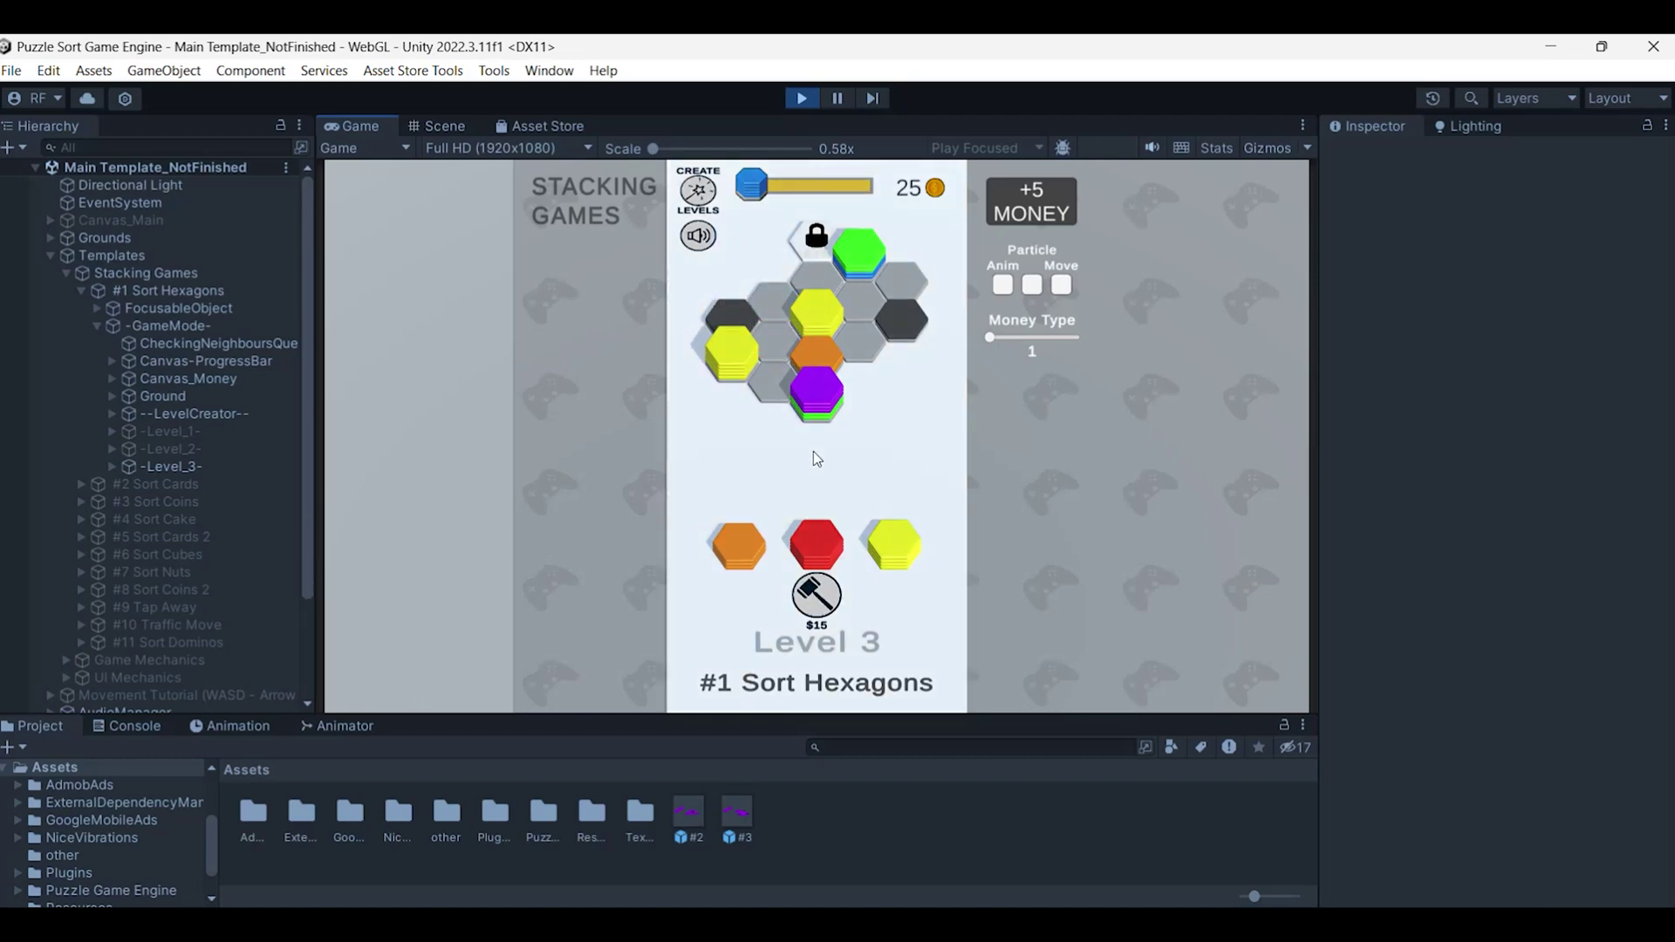